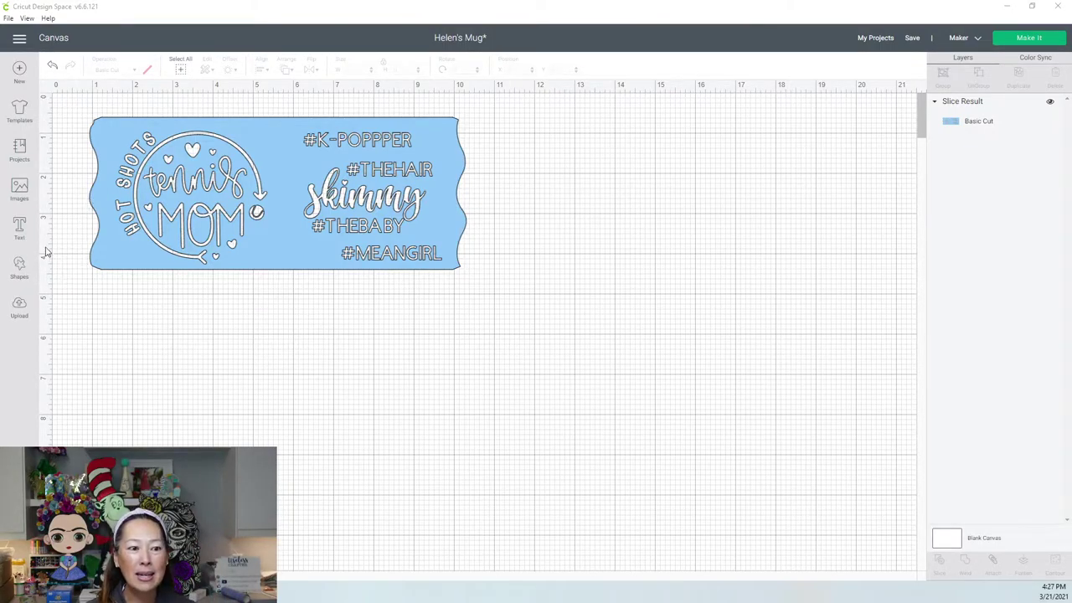
# Search the ready-made Projects gallery for 'mugs' and browse the mug project results.
pyautogui.click(19, 151)
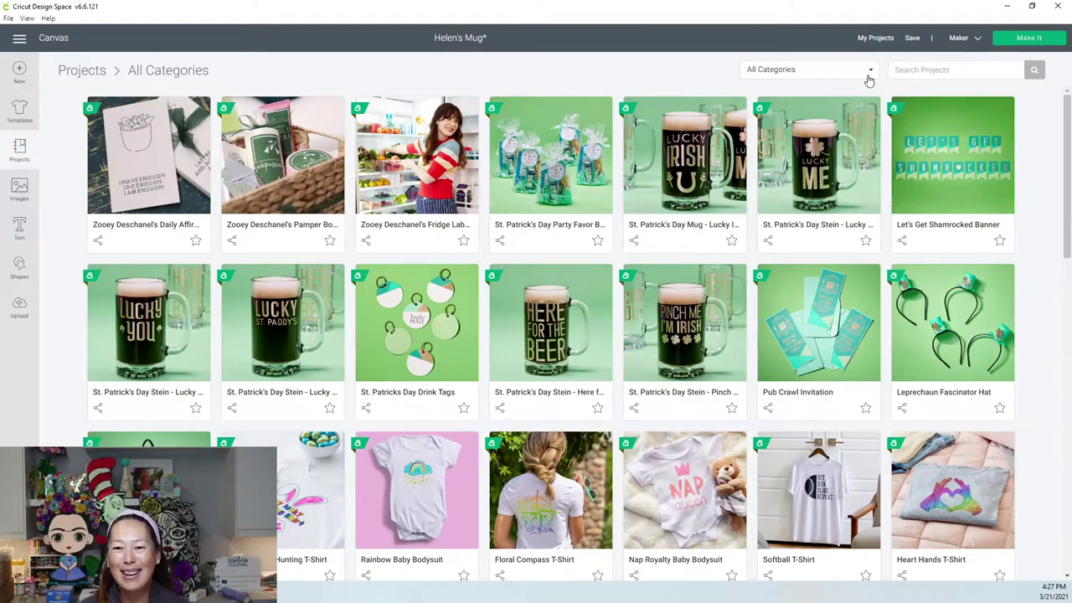
pyautogui.click(920, 71)
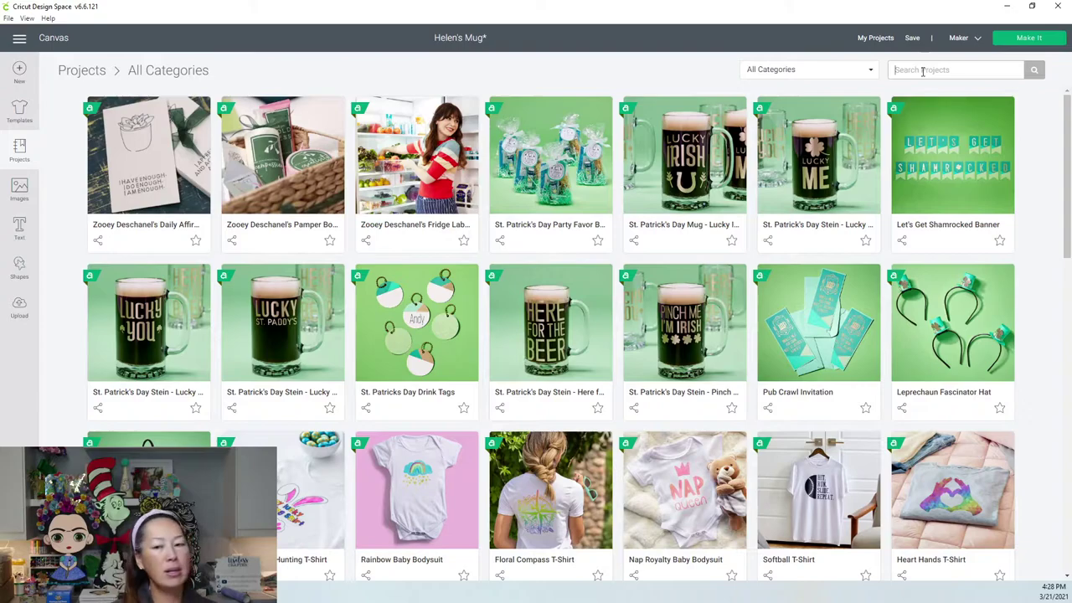
pyautogui.write("'")
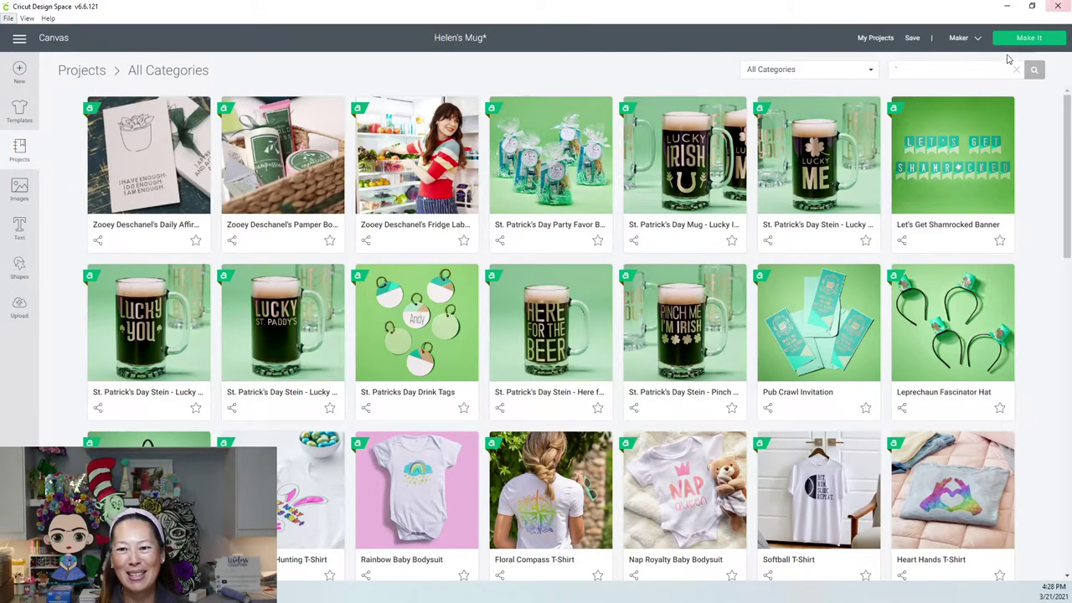
pyautogui.click(980, 64)
pyautogui.write('` mugs')
pyautogui.press('Return')
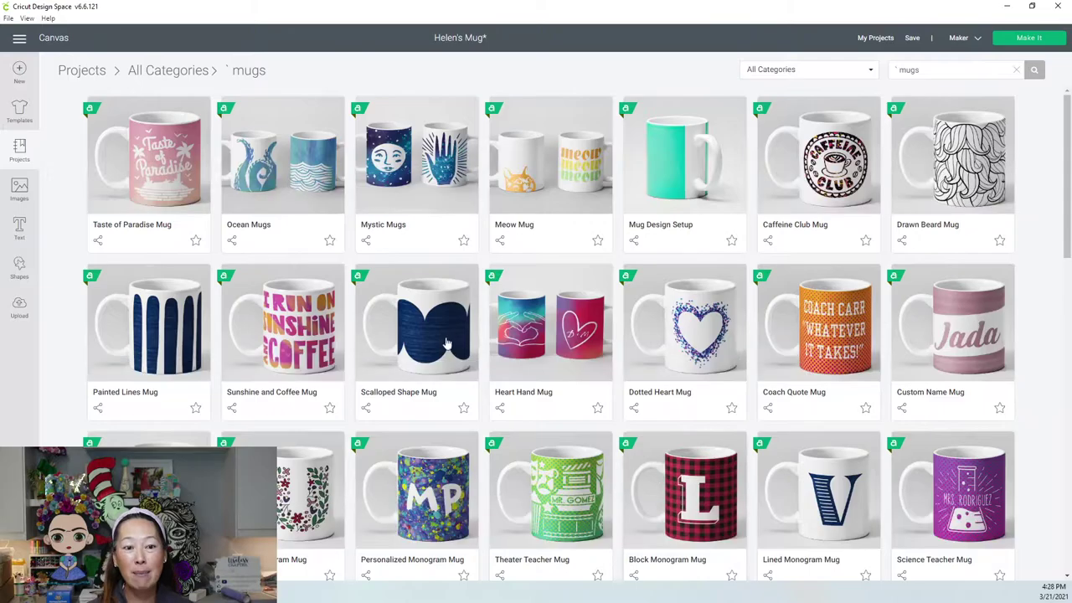
pyautogui.scroll(-3, 398, 341)
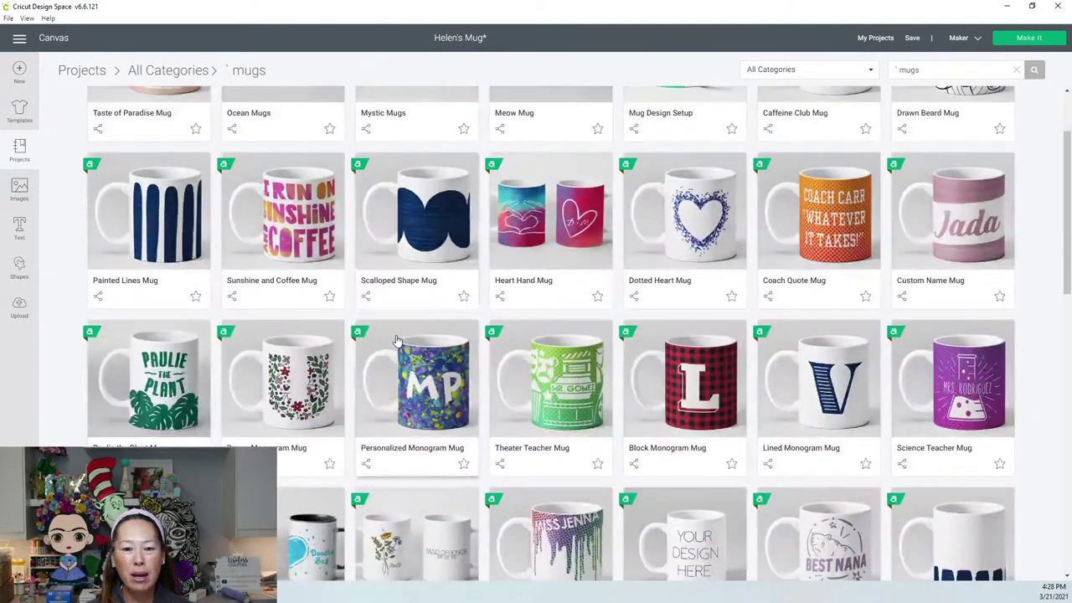
pyautogui.scroll(-5, 398, 339)
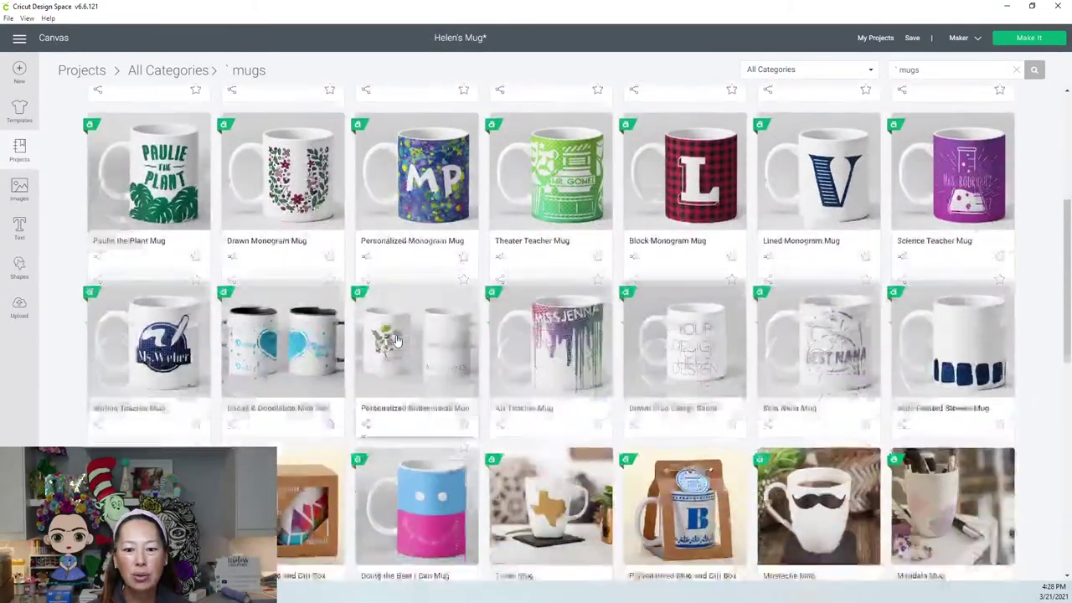
pyautogui.scroll(-8, 398, 338)
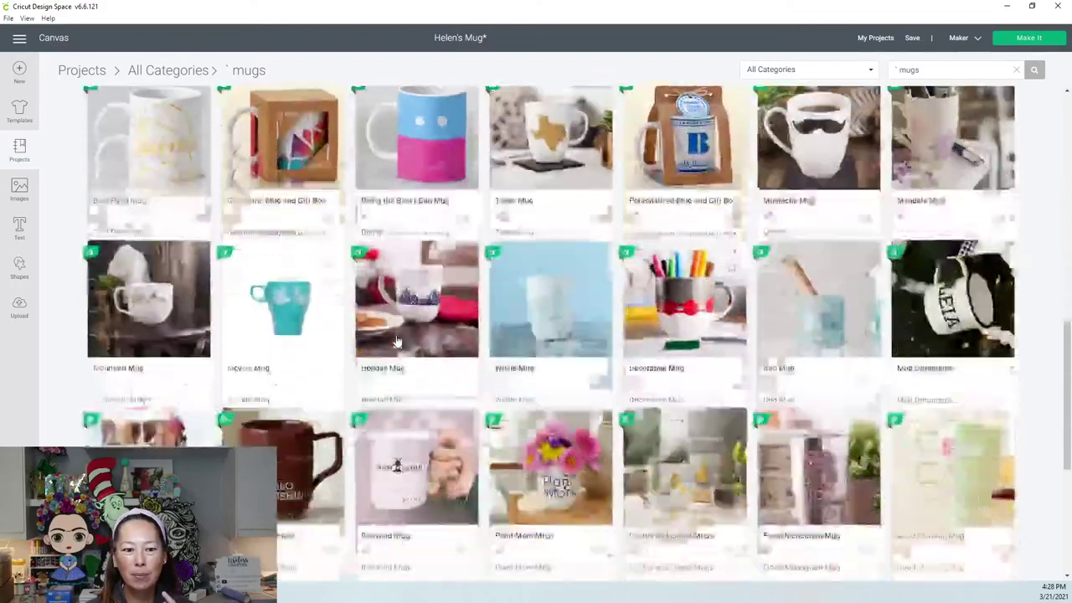
pyautogui.scroll(-2, 398, 339)
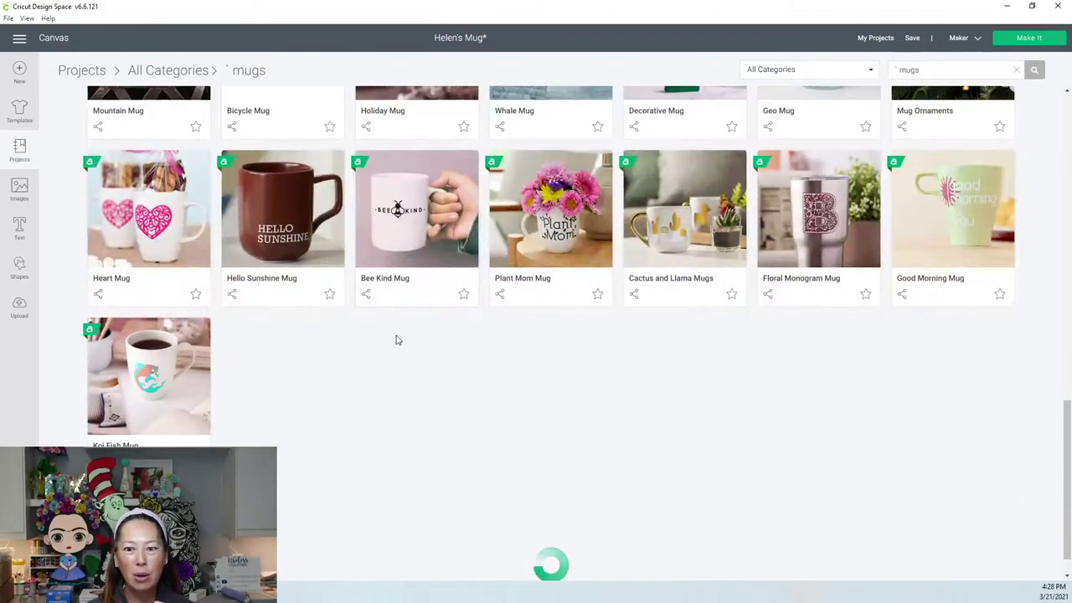
pyautogui.scroll(-9, 411, 281)
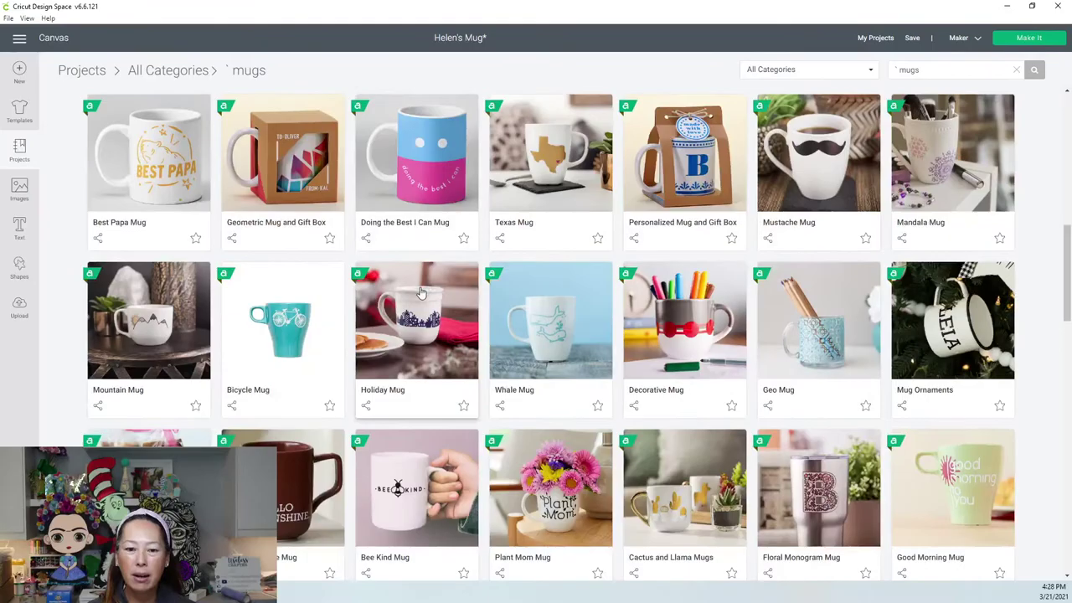
pyautogui.scroll(-7, 421, 291)
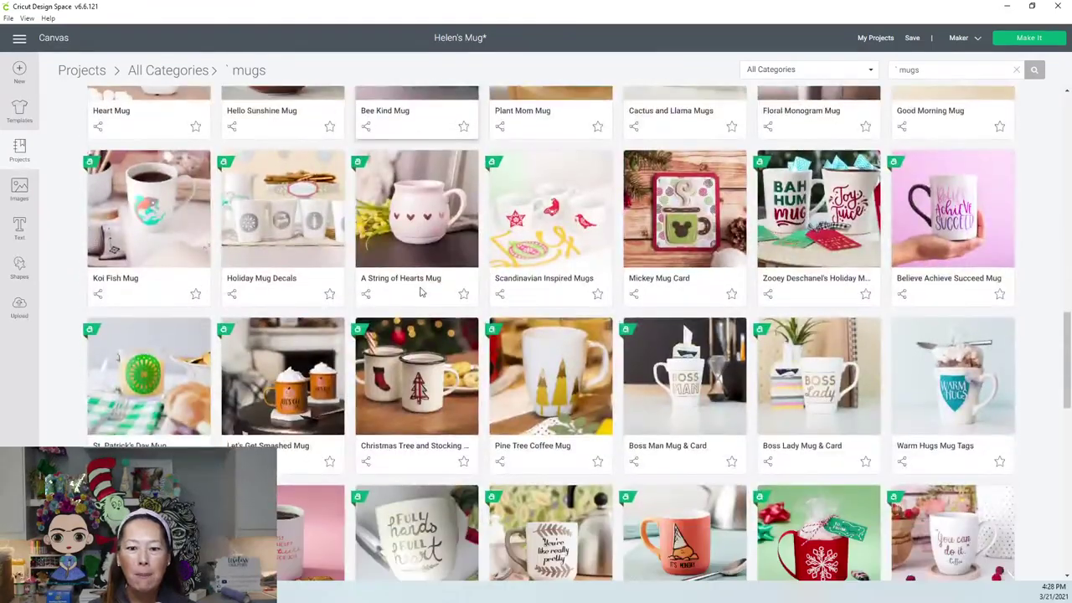
pyautogui.scroll(-5, 421, 292)
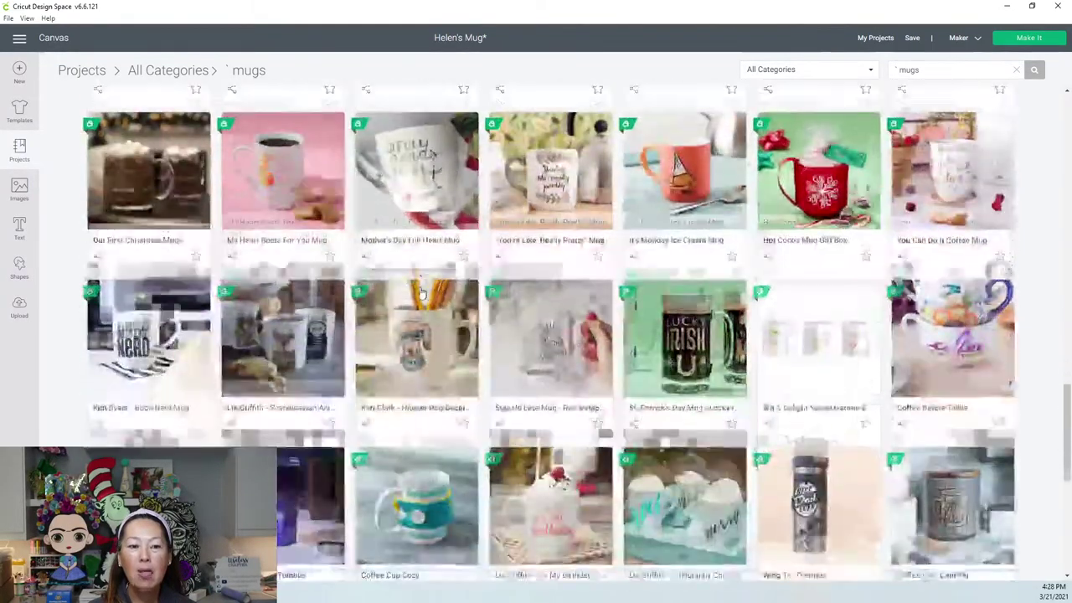
pyautogui.scroll(-3, 421, 292)
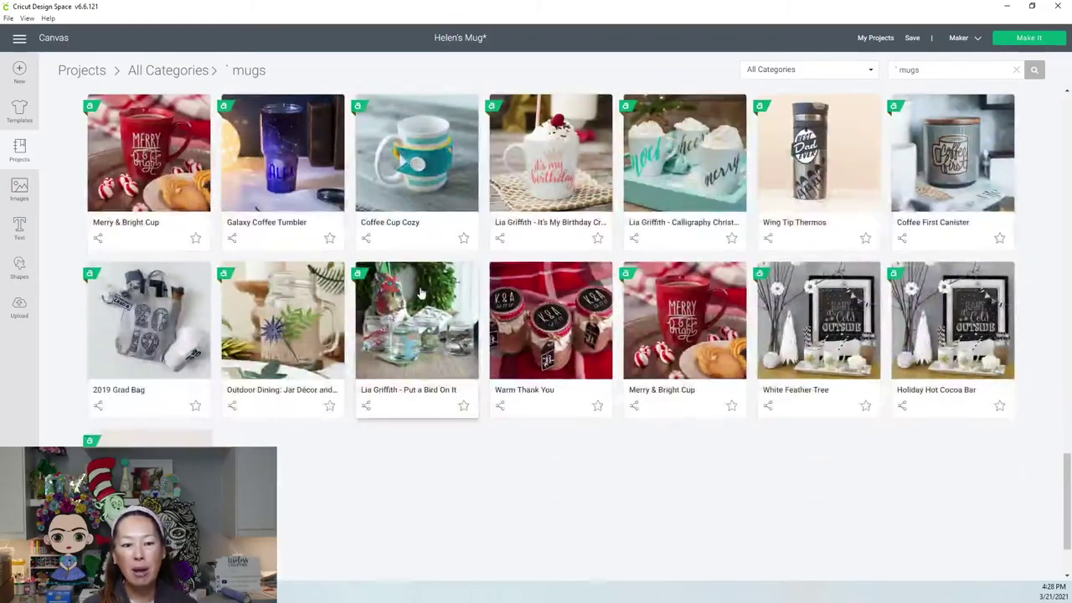
pyautogui.scroll(7, 421, 291)
pyautogui.scroll(20, 422, 292)
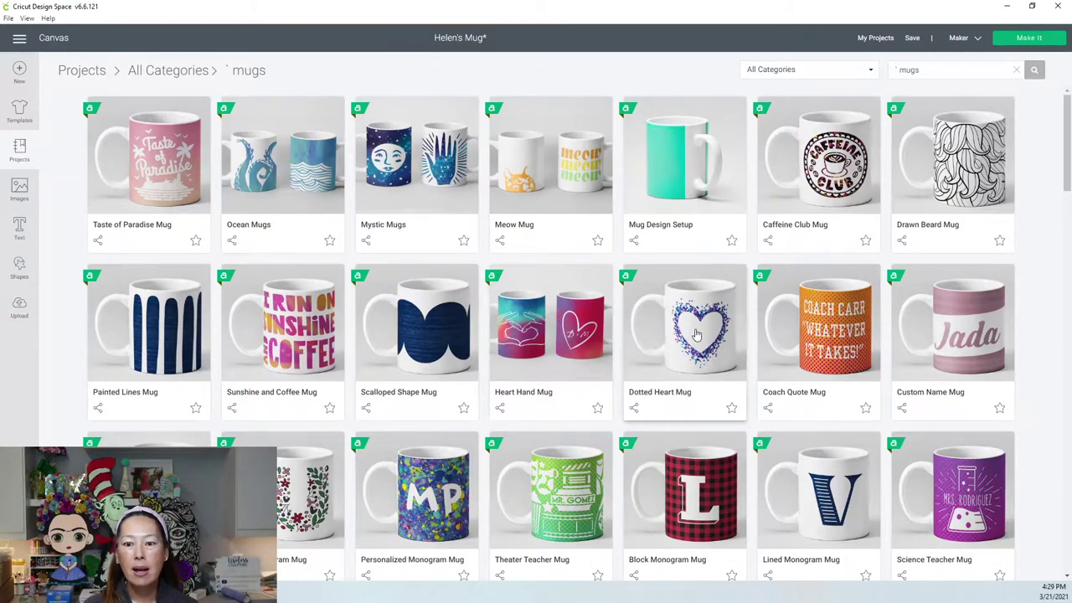
pyautogui.click(969, 166)
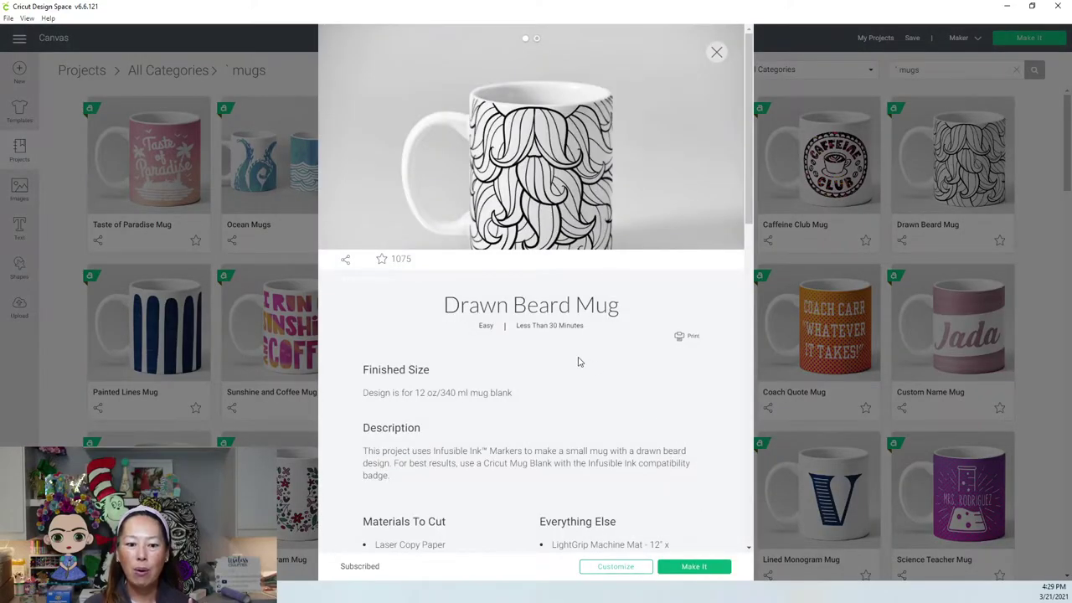
pyautogui.click(617, 567)
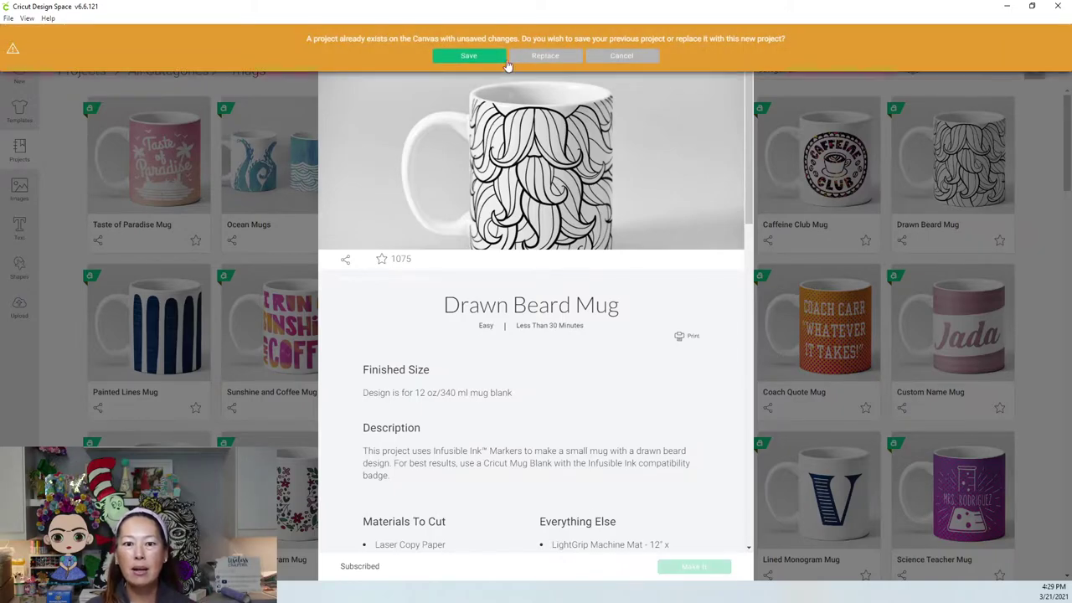
pyautogui.click(549, 55)
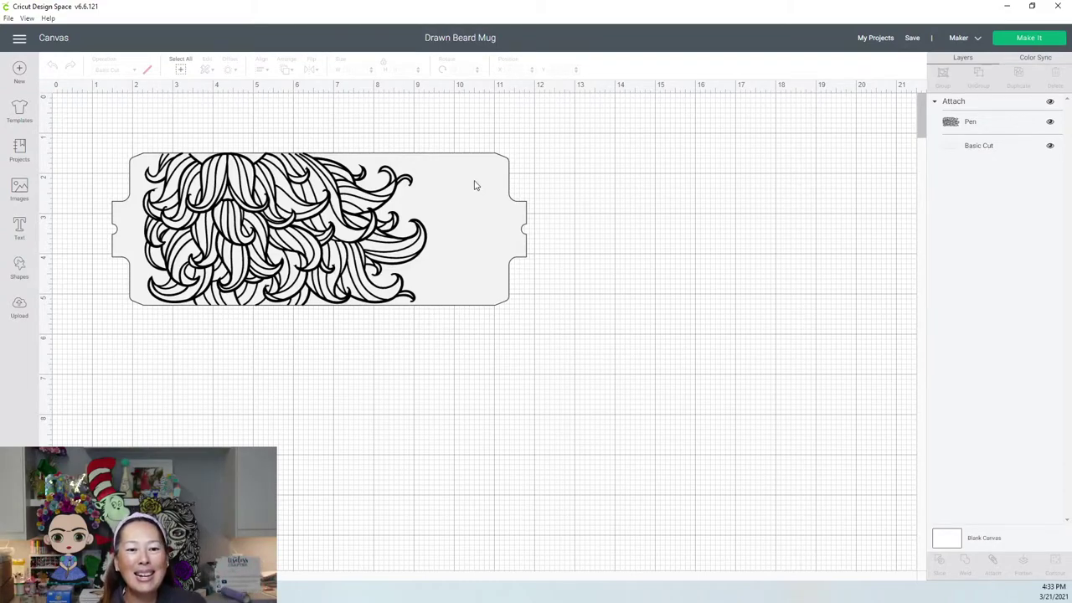
# Shift the beard mug design right and delete its Pen beard drawing layer.
pyautogui.click(474, 185)
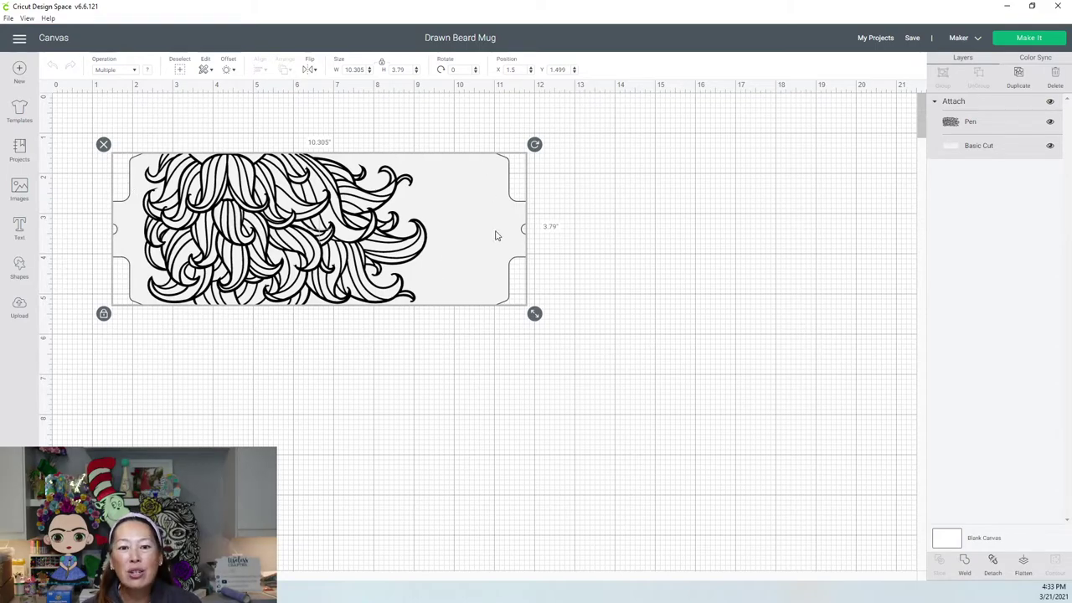
pyautogui.moveTo(479, 259); pyautogui.dragTo(604, 242)
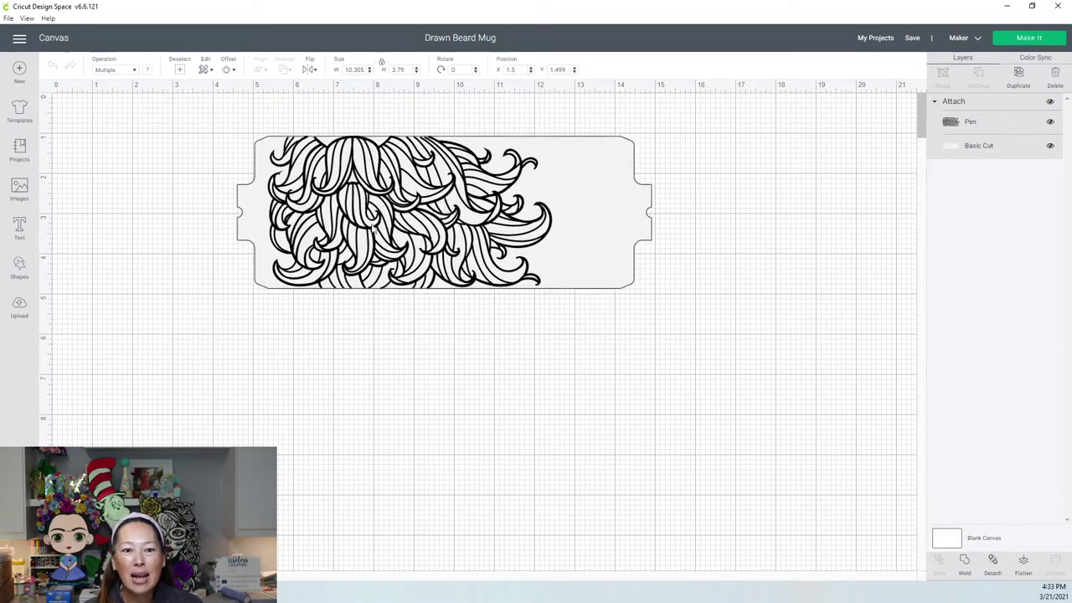
pyautogui.click(990, 124)
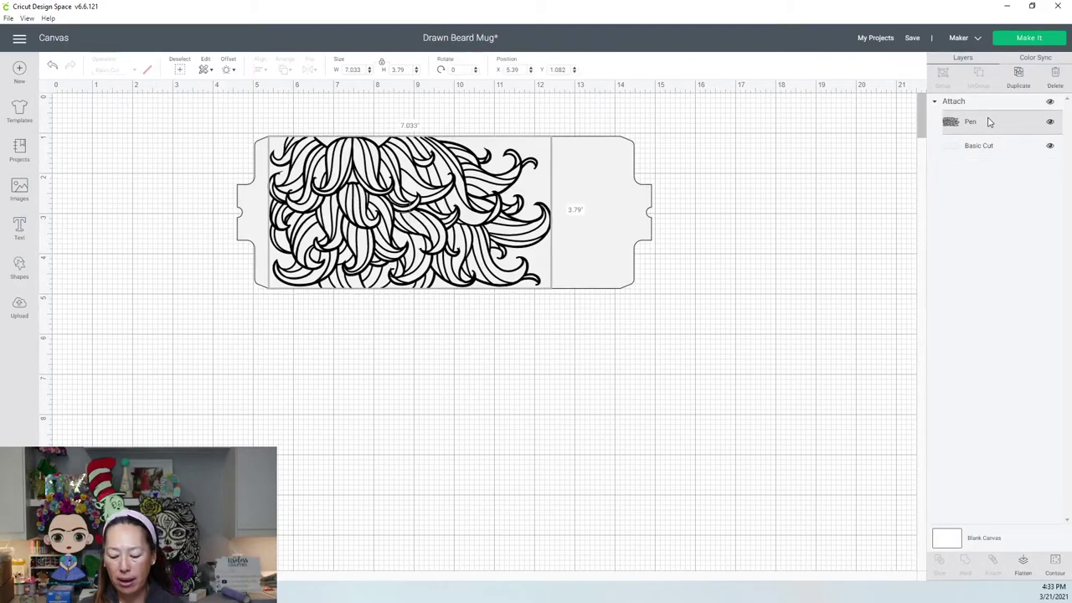
pyautogui.press('Delete')
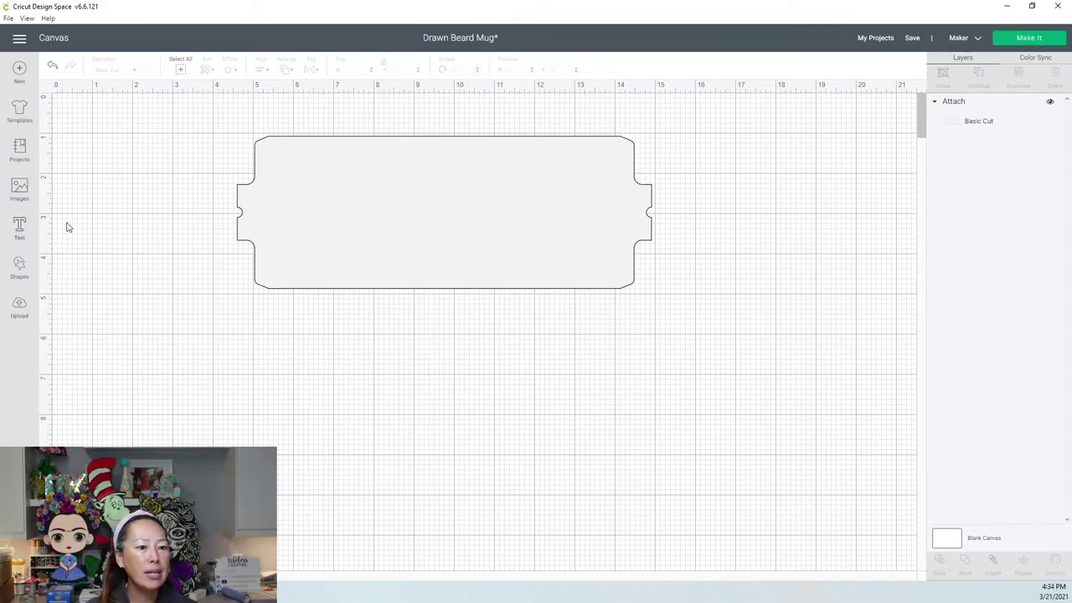
# Search the image library for 'tenn' and insert the round Tennis Mom image with hearts.
pyautogui.click(21, 190)
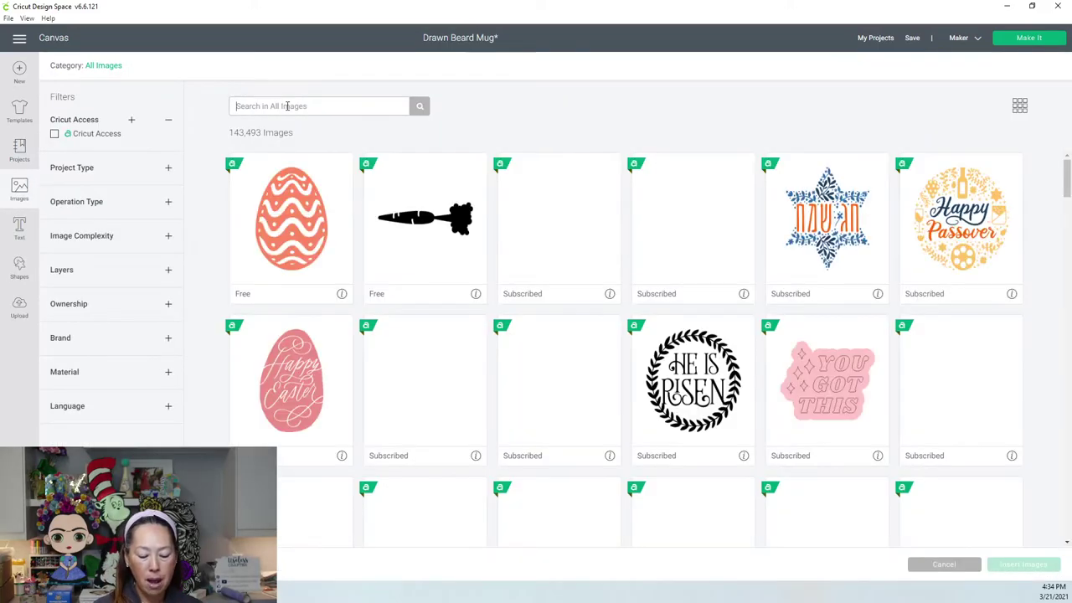
pyautogui.write('tennis')
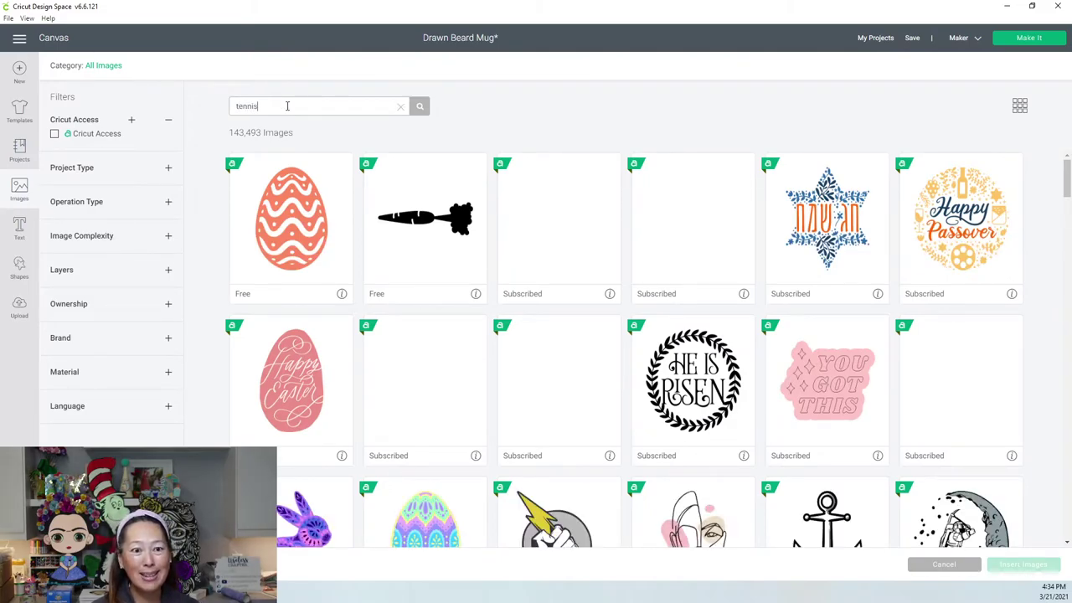
pyautogui.press('Return')
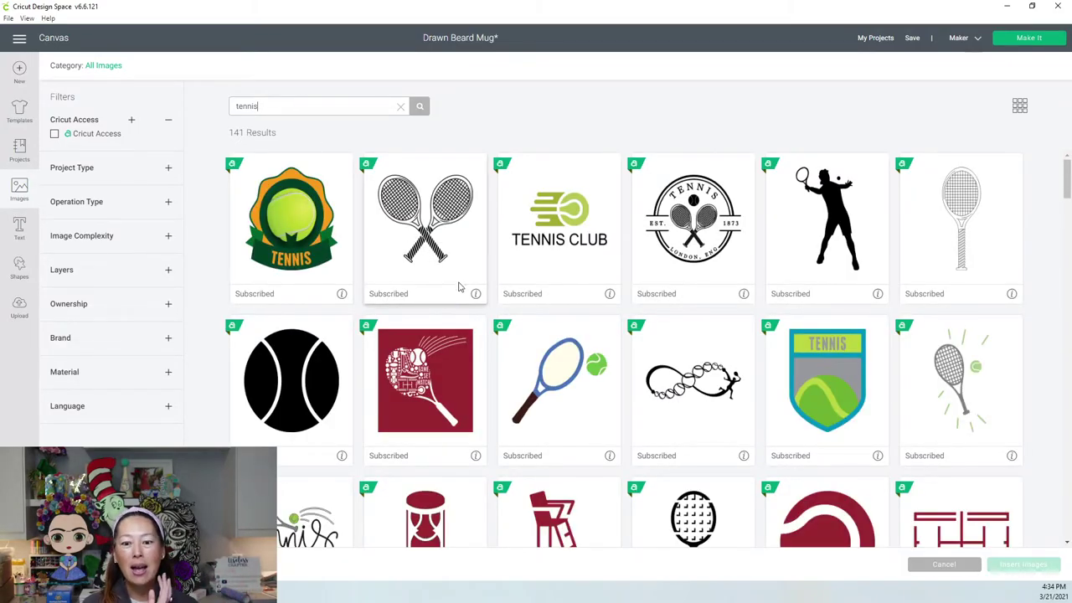
pyautogui.scroll(-4, 458, 285)
pyautogui.scroll(-5, 456, 309)
pyautogui.scroll(-3, 457, 309)
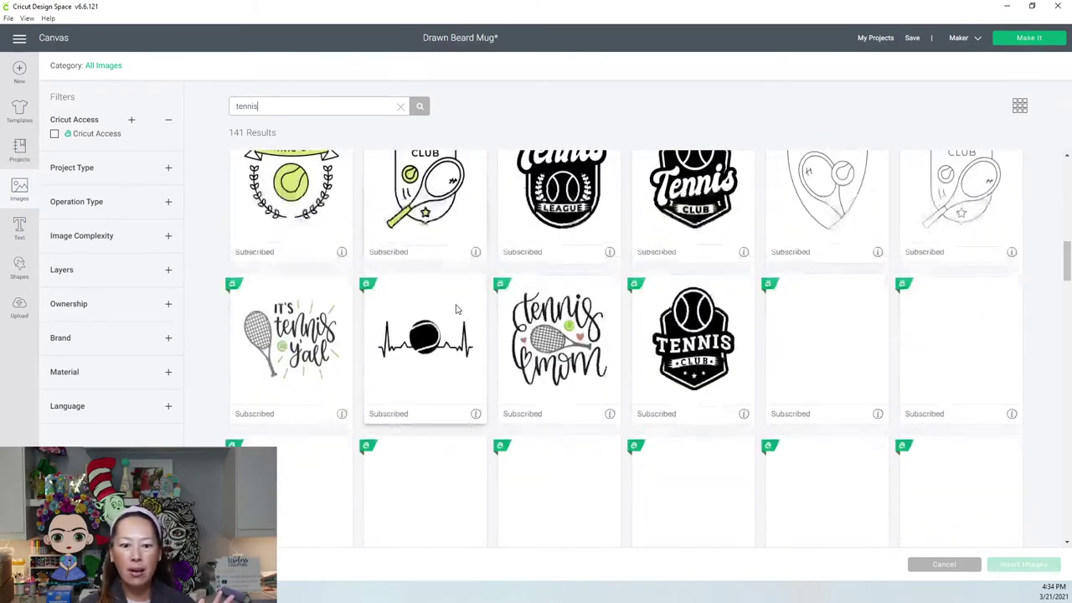
pyautogui.click(295, 466)
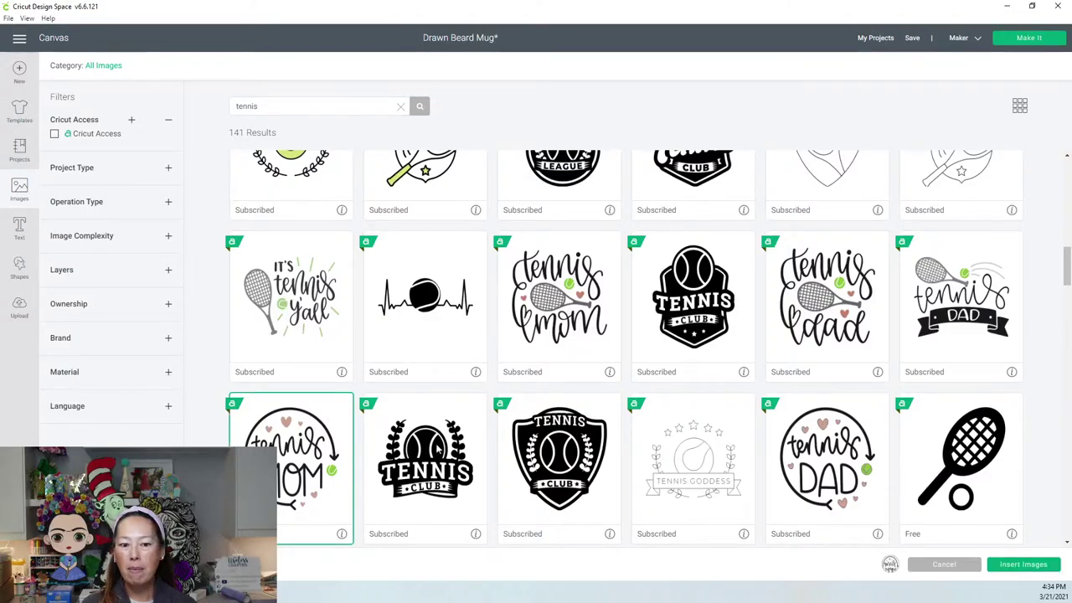
pyautogui.click(1035, 569)
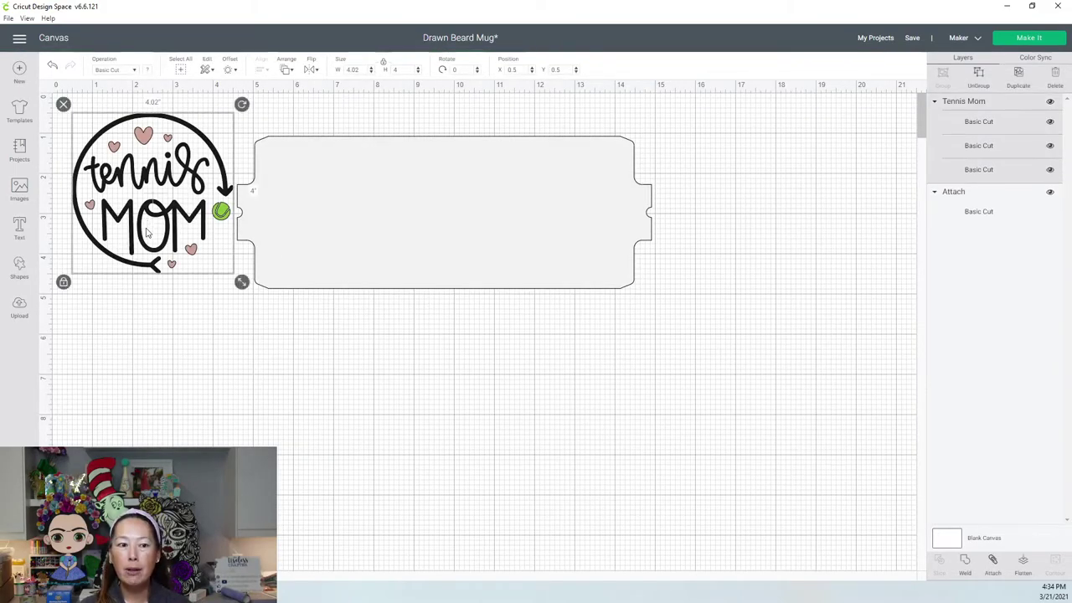
# Move the Tennis Mom image below the mug template and weld it into one black piece.
pyautogui.moveTo(231, 180); pyautogui.dragTo(426, 355)
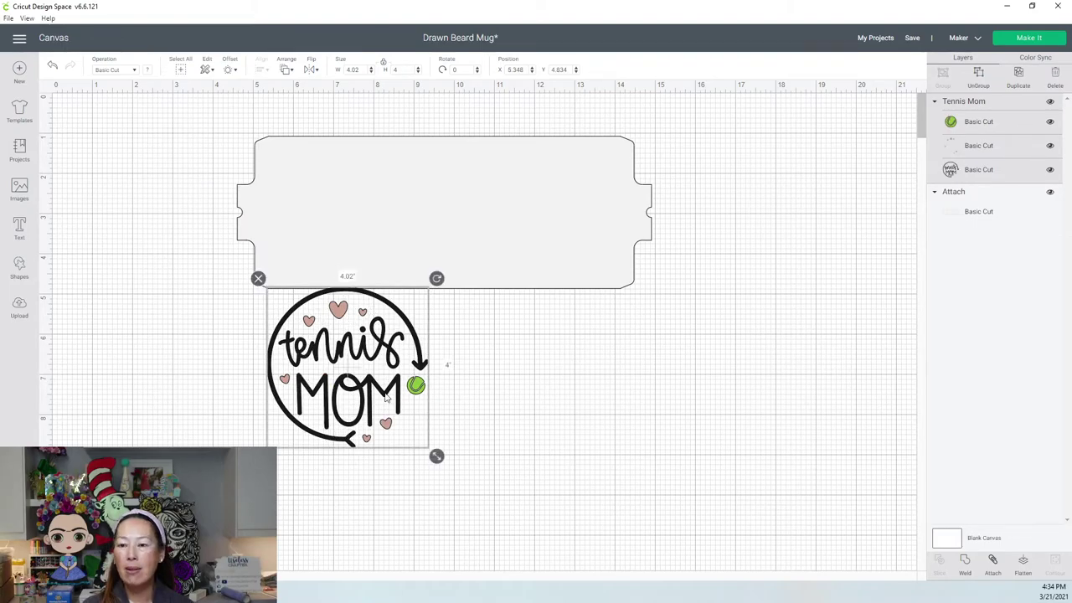
pyautogui.click(967, 563)
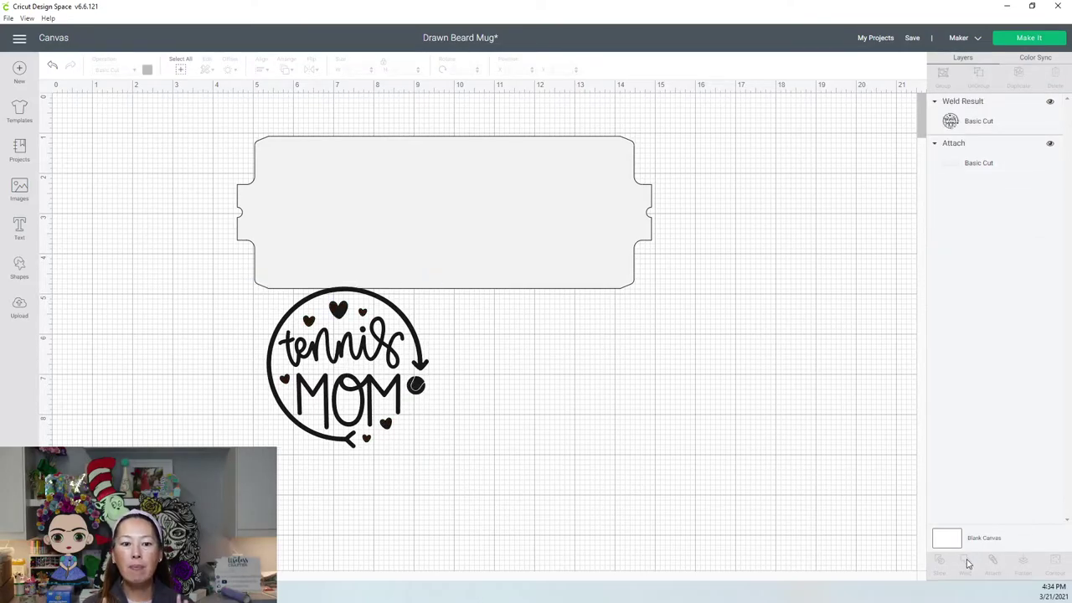
# Resize the welded Tennis Mom design to 2.951 x 2.936 inches and place it on the tag's left.
pyautogui.click(350, 404)
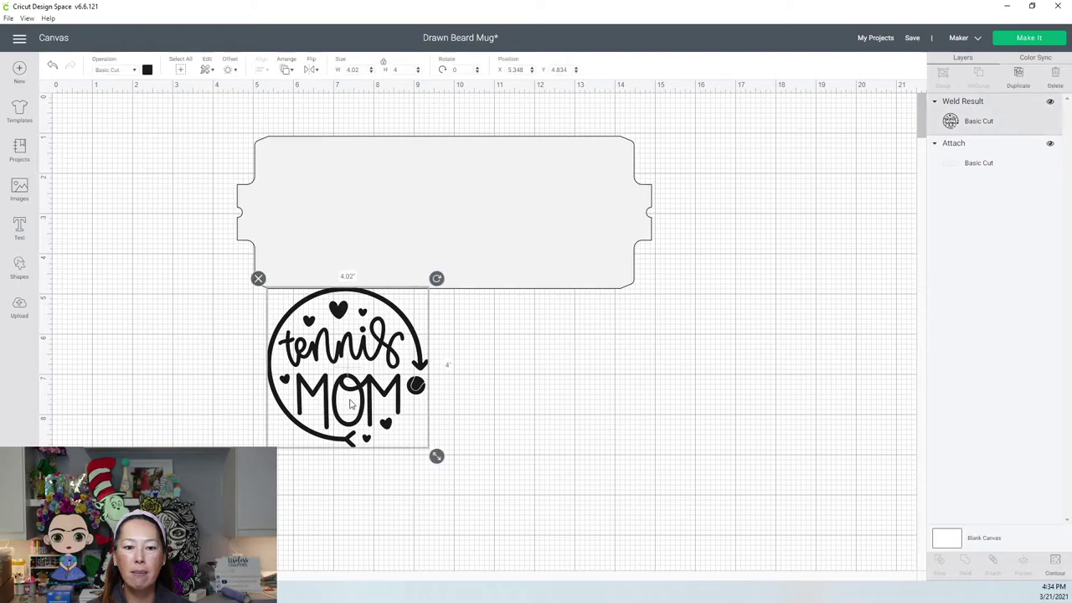
pyautogui.moveTo(437, 456); pyautogui.dragTo(414, 433)
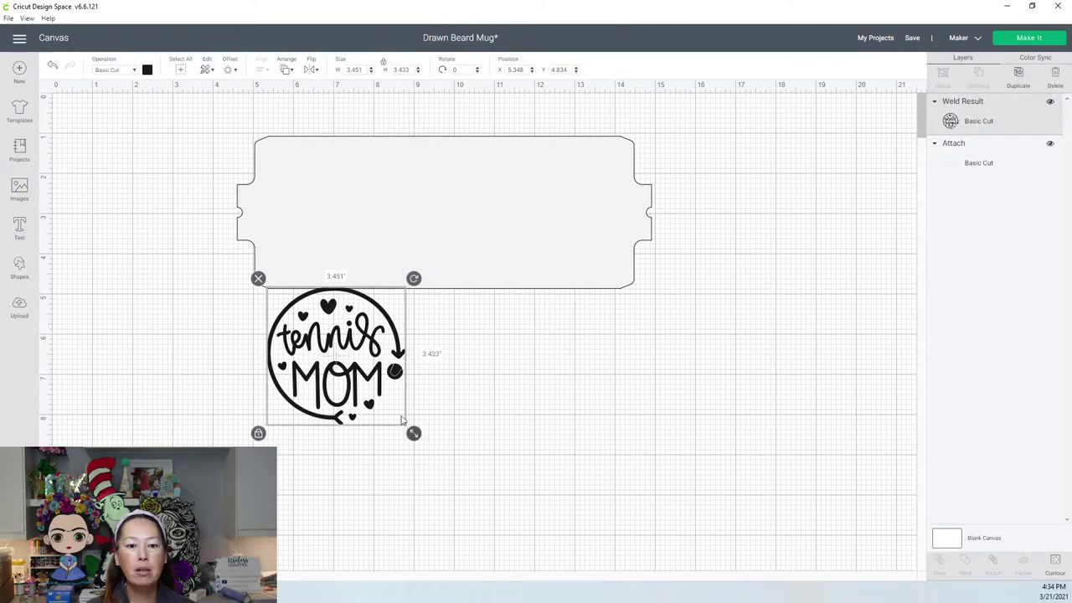
pyautogui.moveTo(414, 433); pyautogui.dragTo(393, 413)
pyautogui.moveTo(336, 382); pyautogui.dragTo(361, 257)
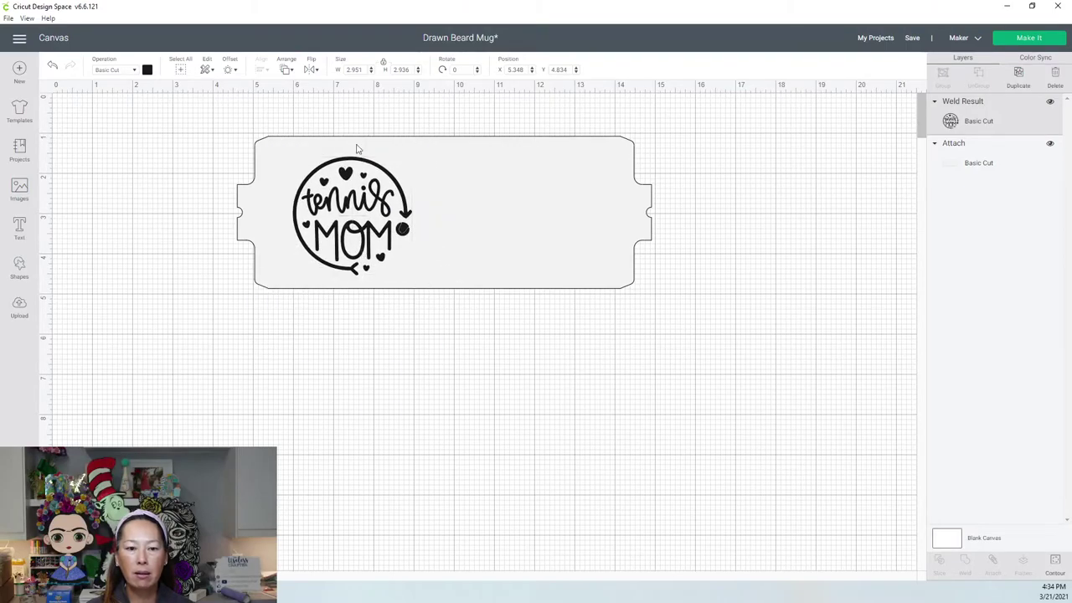
# Add a Cricut Sans text layer reading 'HOT SHOTS' above the Tennis Mom design.
pyautogui.click(366, 371)
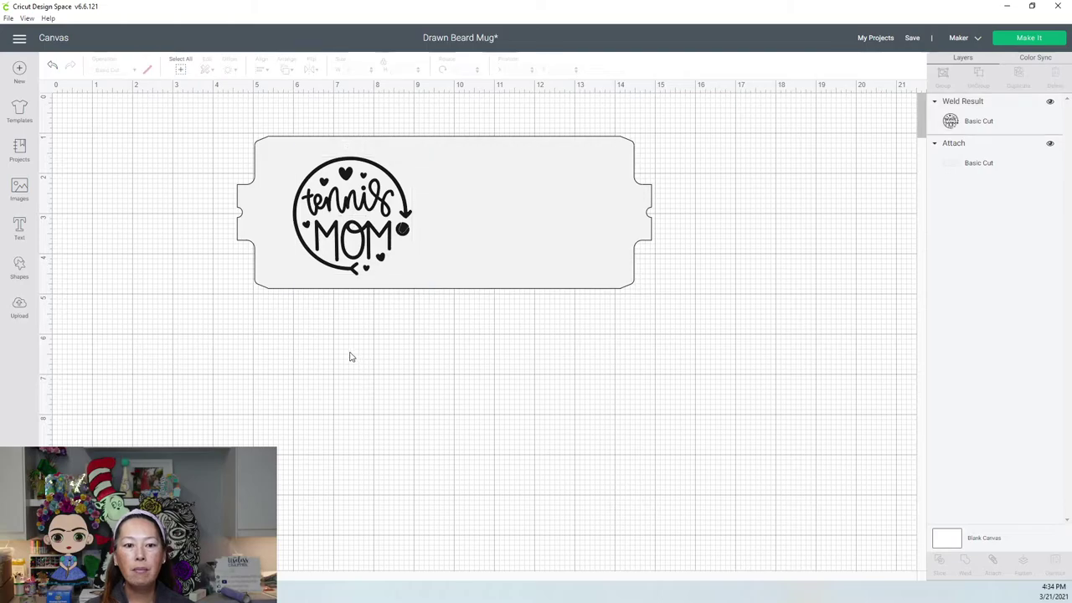
pyautogui.click(20, 227)
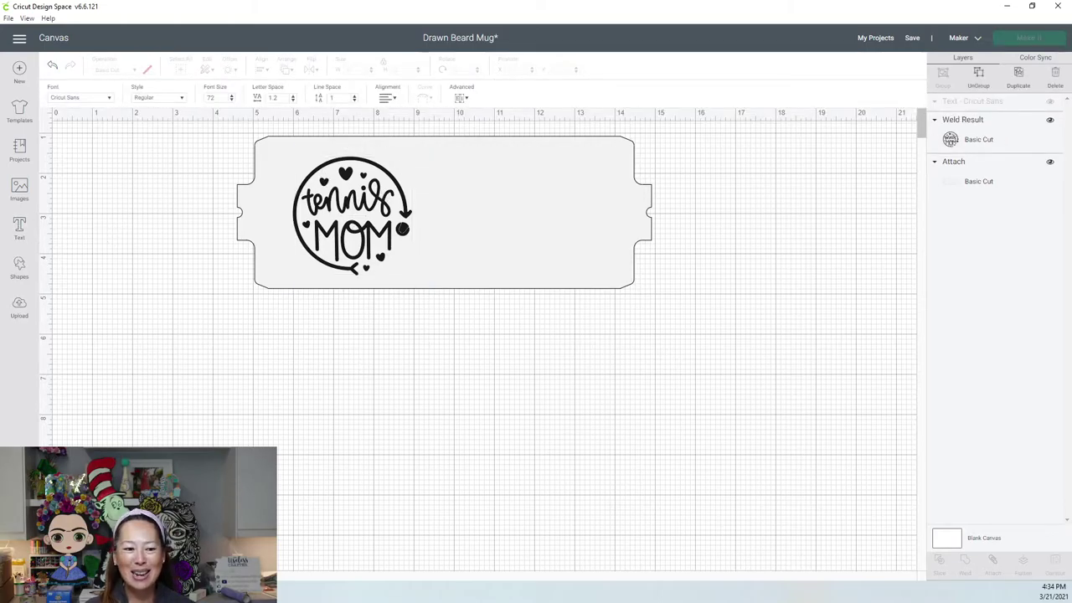
pyautogui.write('H')
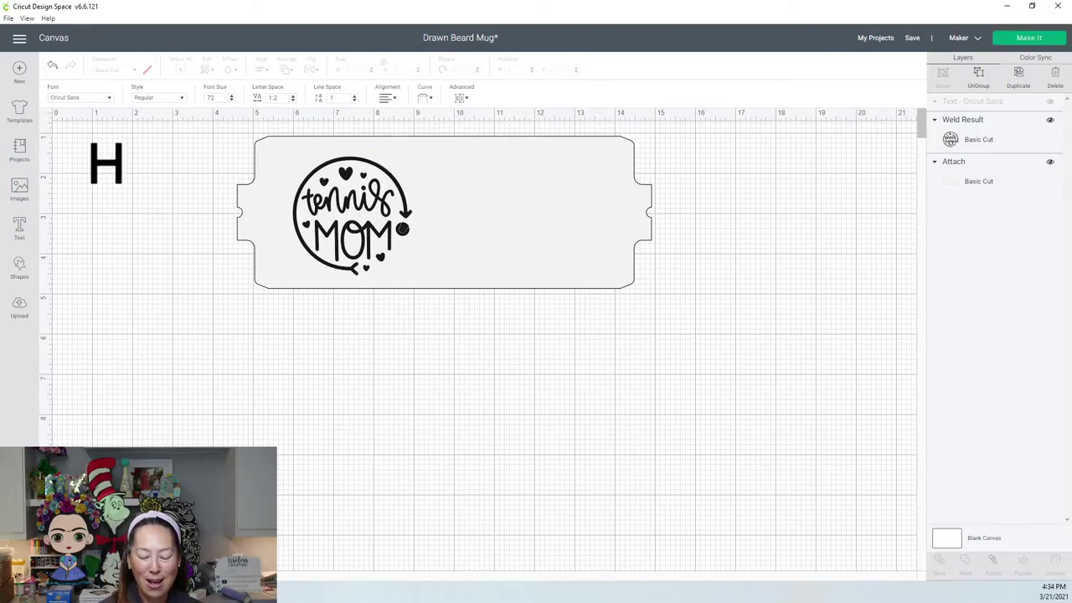
pyautogui.write('OT SHOTS')
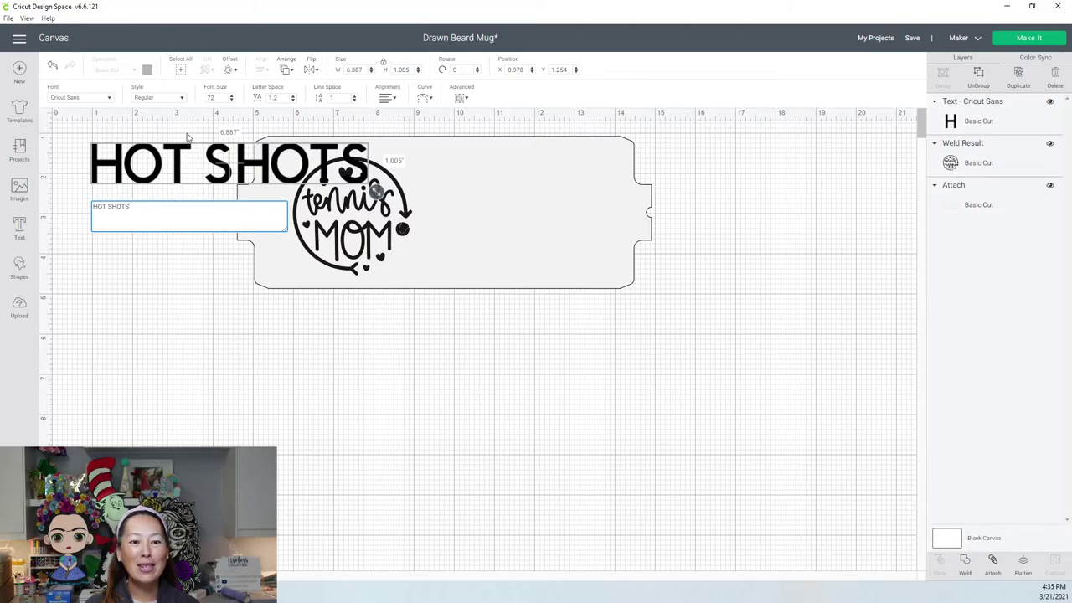
pyautogui.click(230, 177)
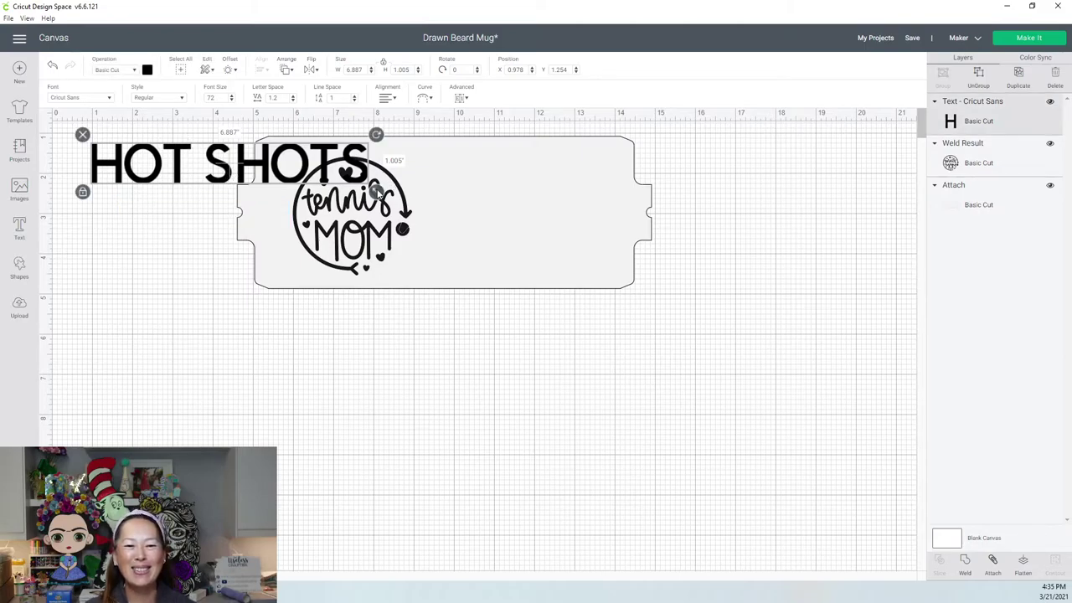
# Scale down HOT SHOTS, then curve and rotate it along the circle's upper-left edge.
pyautogui.moveTo(376, 191); pyautogui.dragTo(348, 158)
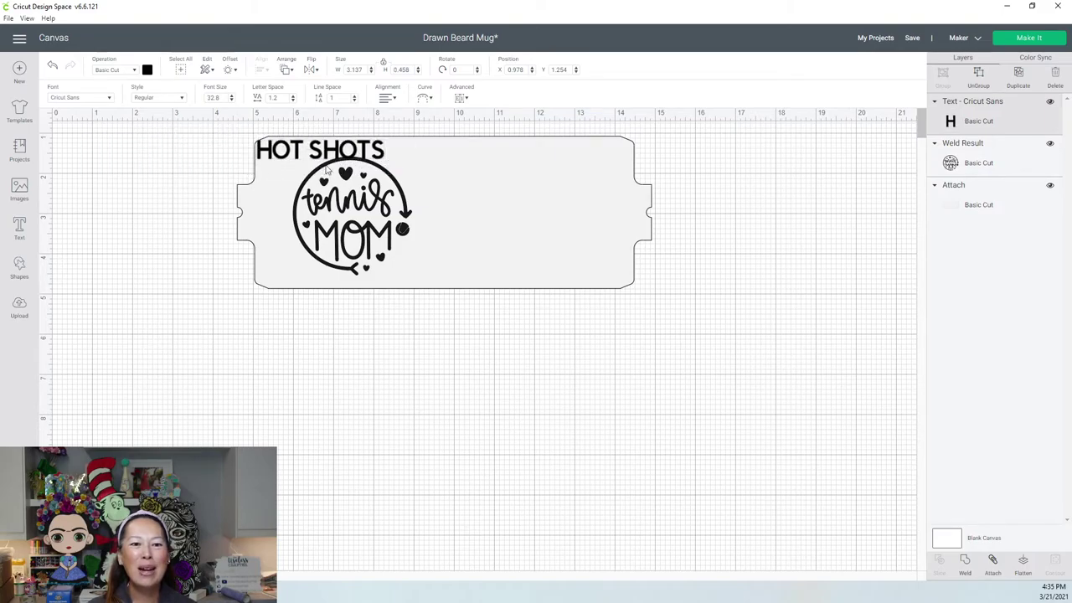
pyautogui.click(325, 163)
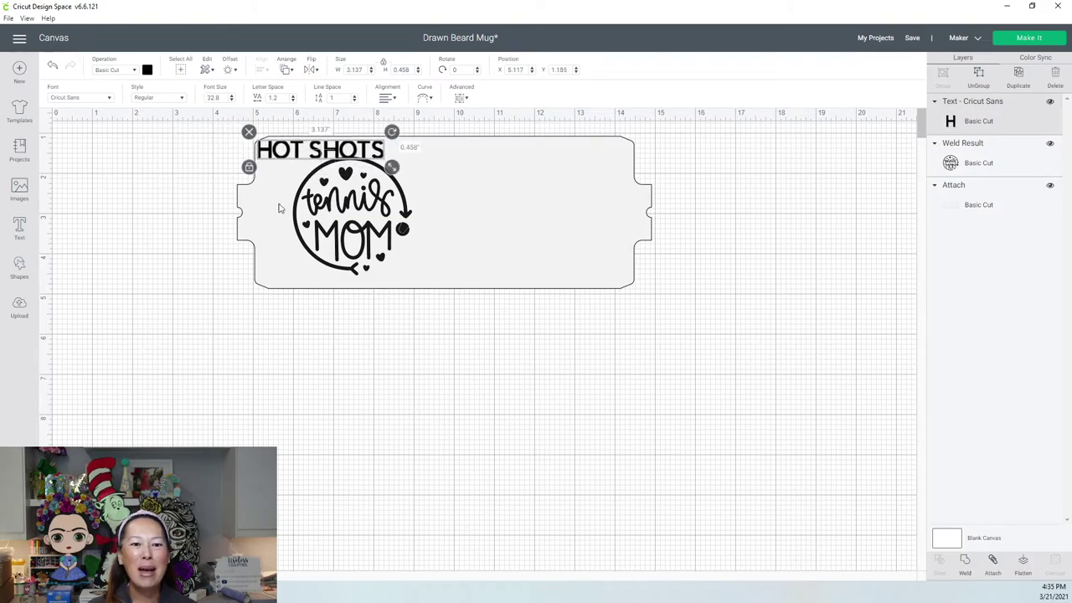
pyautogui.click(428, 99)
pyautogui.moveTo(401, 134); pyautogui.dragTo(423, 132)
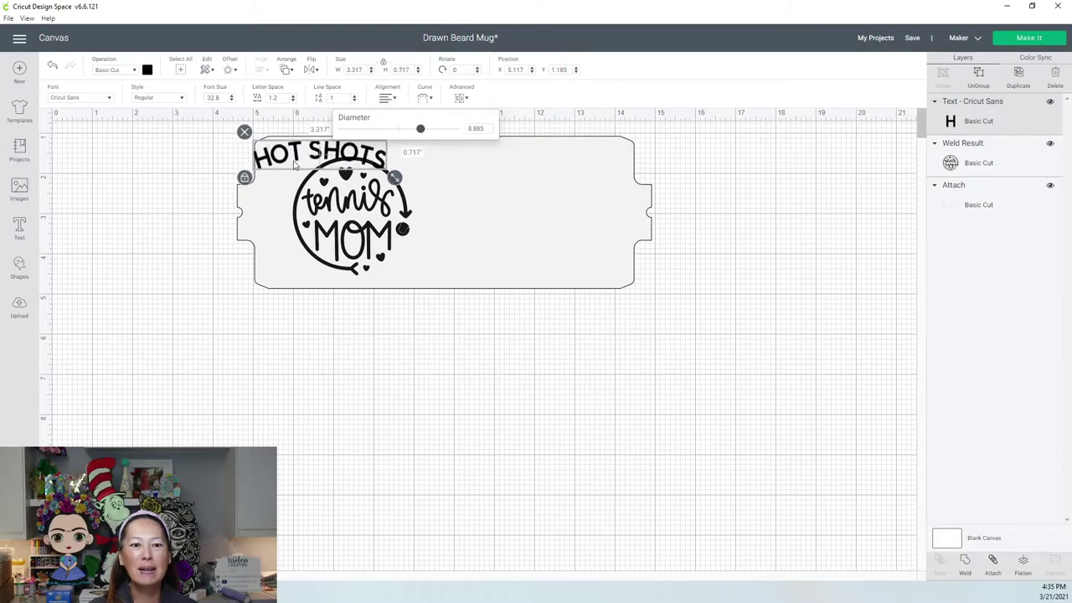
pyautogui.moveTo(295, 165); pyautogui.dragTo(293, 181)
pyautogui.moveTo(390, 145)
pyautogui.mouseDown()
pyautogui.moveTo(373, 127)
pyautogui.moveTo(381, 130)
pyautogui.mouseUp()
pyautogui.click(429, 105)
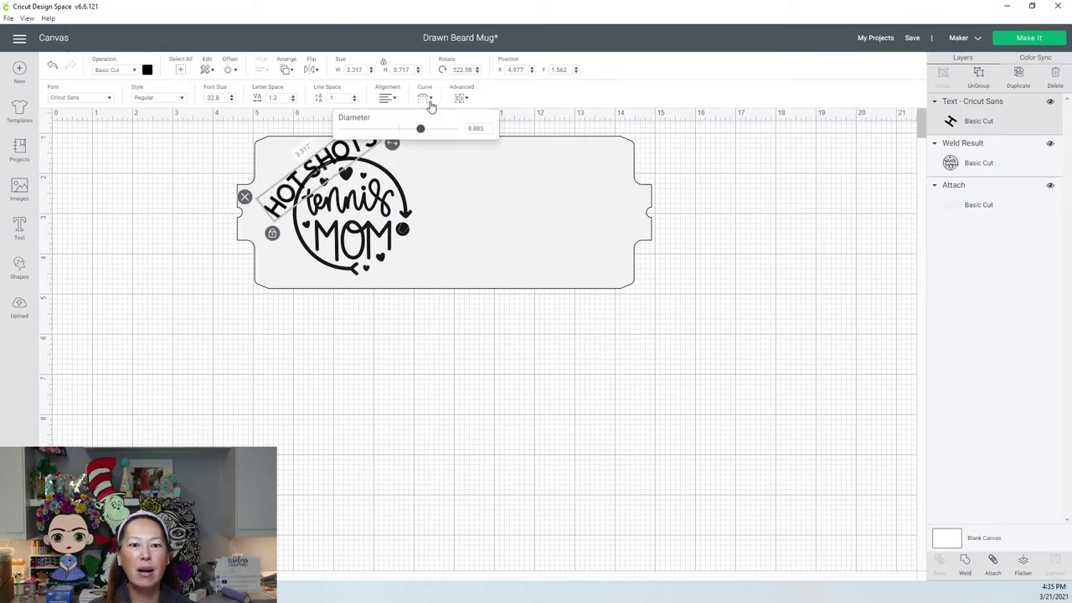
pyautogui.moveTo(421, 129); pyautogui.dragTo(439, 130)
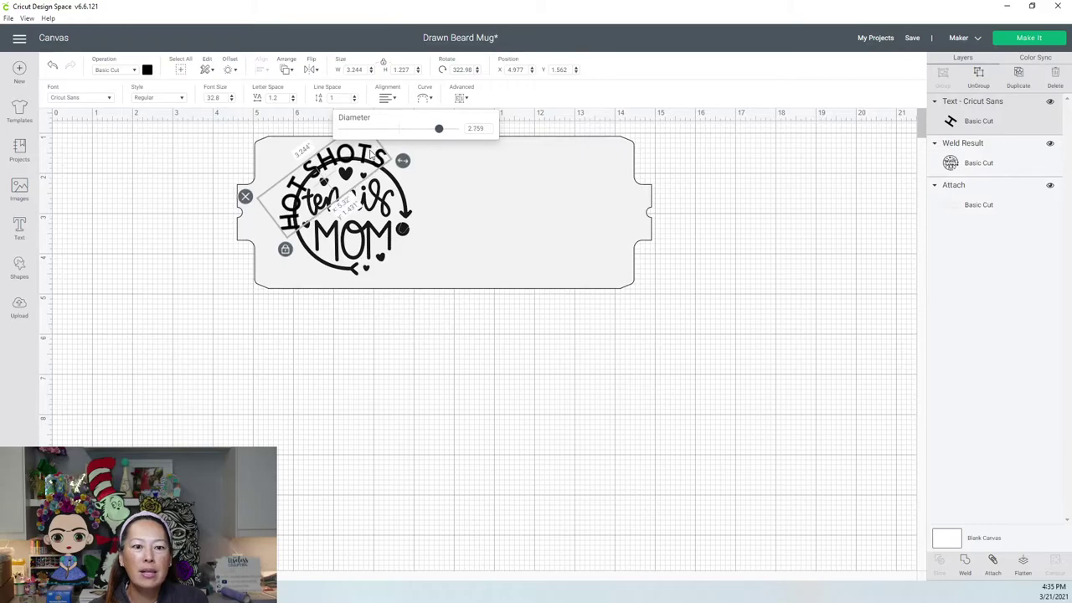
pyautogui.moveTo(378, 156)
pyautogui.mouseDown()
pyautogui.moveTo(395, 162)
pyautogui.moveTo(324, 126)
pyautogui.moveTo(312, 166)
pyautogui.moveTo(377, 151)
pyautogui.moveTo(362, 161)
pyautogui.mouseUp()
pyautogui.moveTo(321, 194); pyautogui.dragTo(326, 190)
pyautogui.click(424, 100)
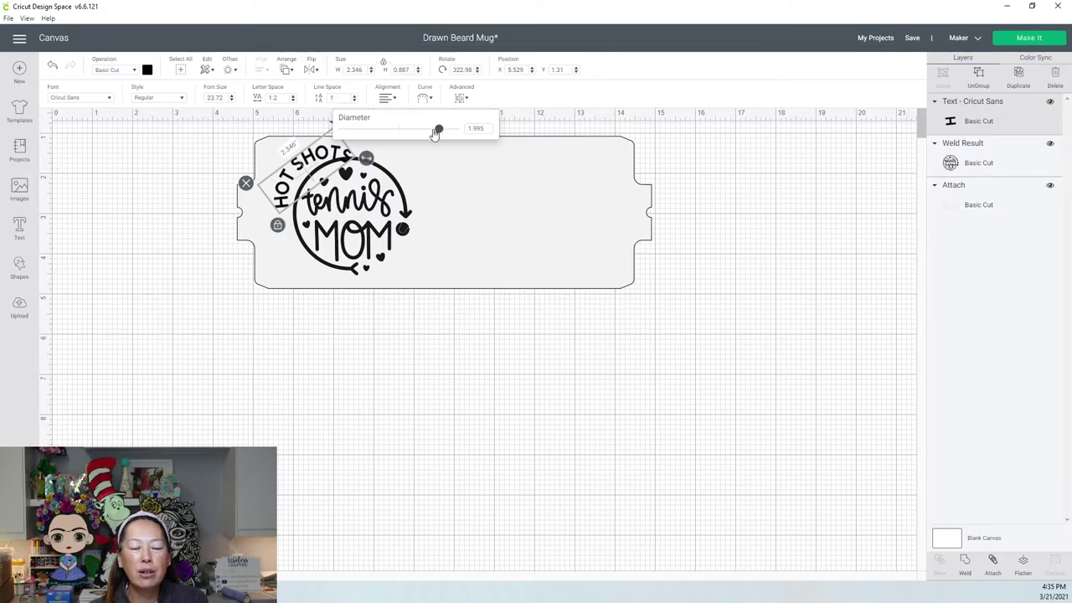
pyautogui.moveTo(435, 131); pyautogui.dragTo(425, 129)
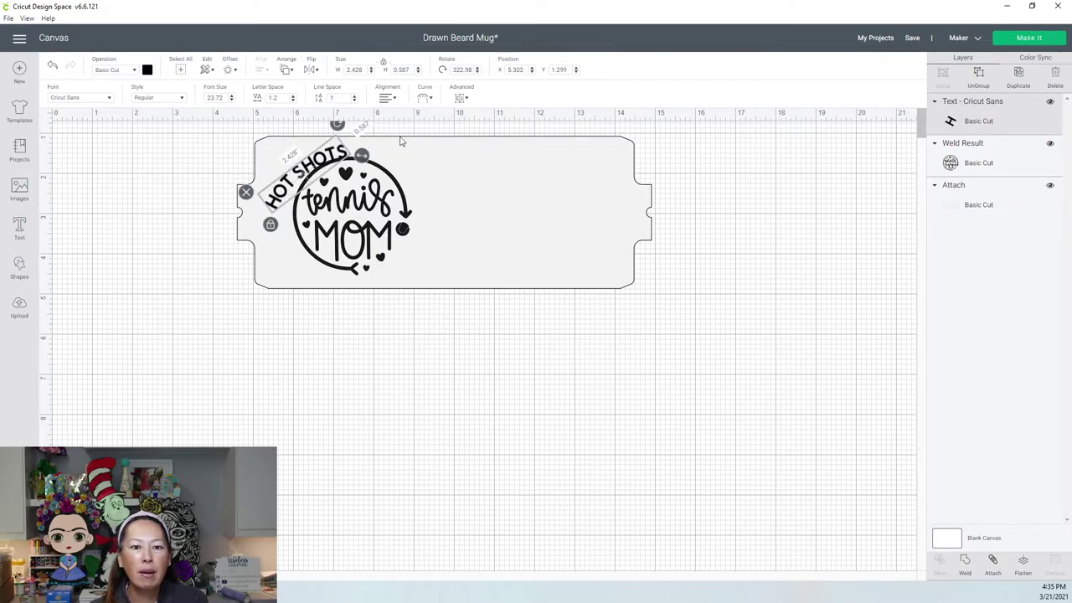
# Move the tag and Tennis Mom design together right and down.
pyautogui.moveTo(624, 332); pyautogui.dragTo(269, 166)
pyautogui.moveTo(347, 205); pyautogui.dragTo(408, 268)
pyautogui.click(441, 165)
pyautogui.hotkey('ctrl', 'z')
pyautogui.hotkey('ctrl', 'y')
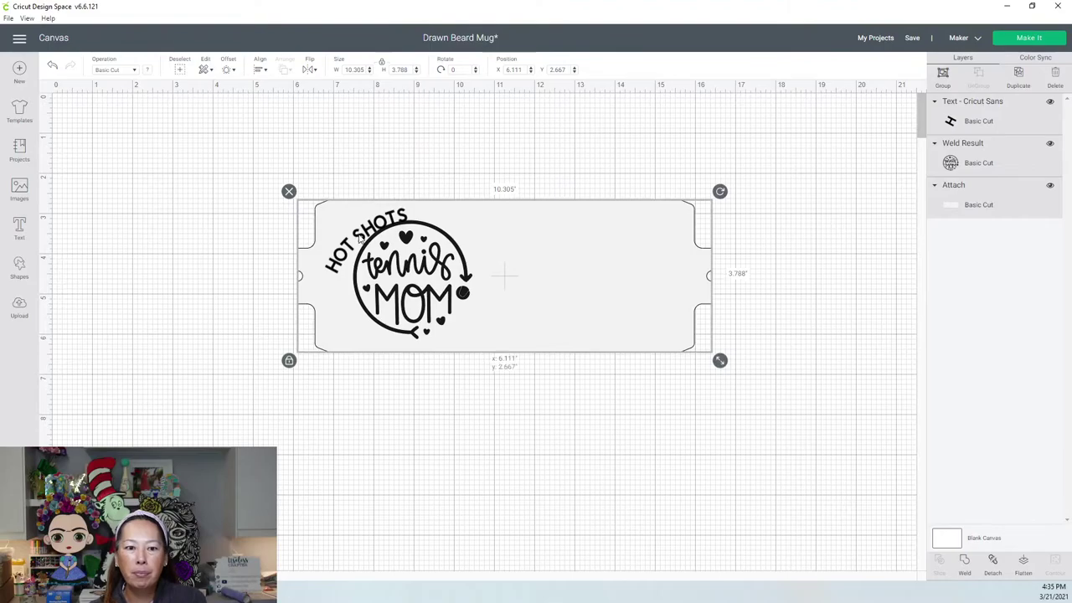
# Rotate HOT SHOTS to 303.80° and set its curve diameter to 2.947.
pyautogui.click(385, 188)
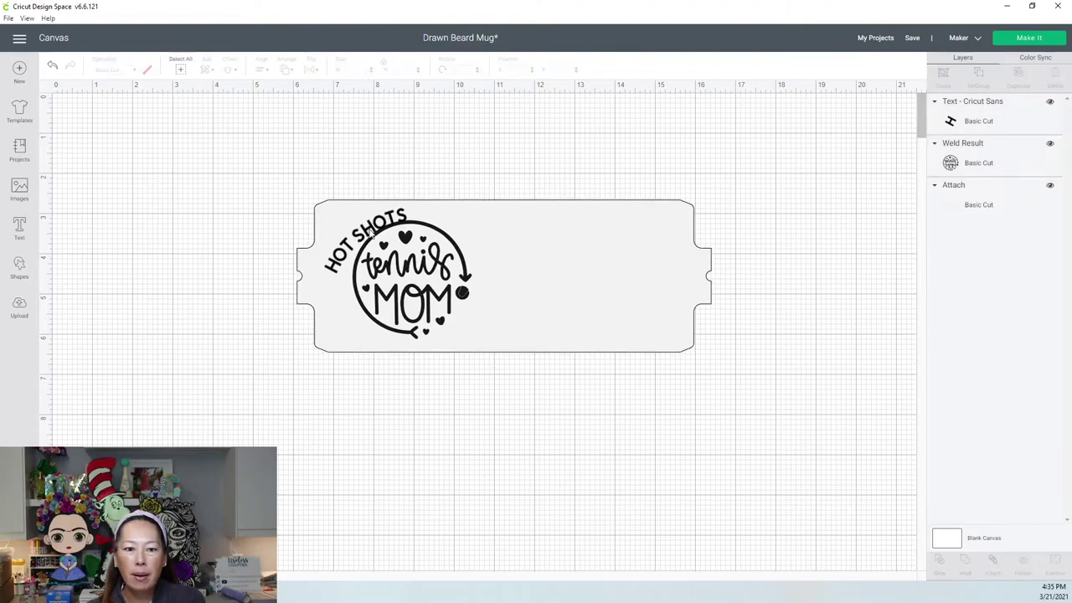
pyautogui.click(370, 234)
pyautogui.moveTo(369, 232); pyautogui.dragTo(364, 238)
pyautogui.moveTo(390, 194); pyautogui.dragTo(371, 183)
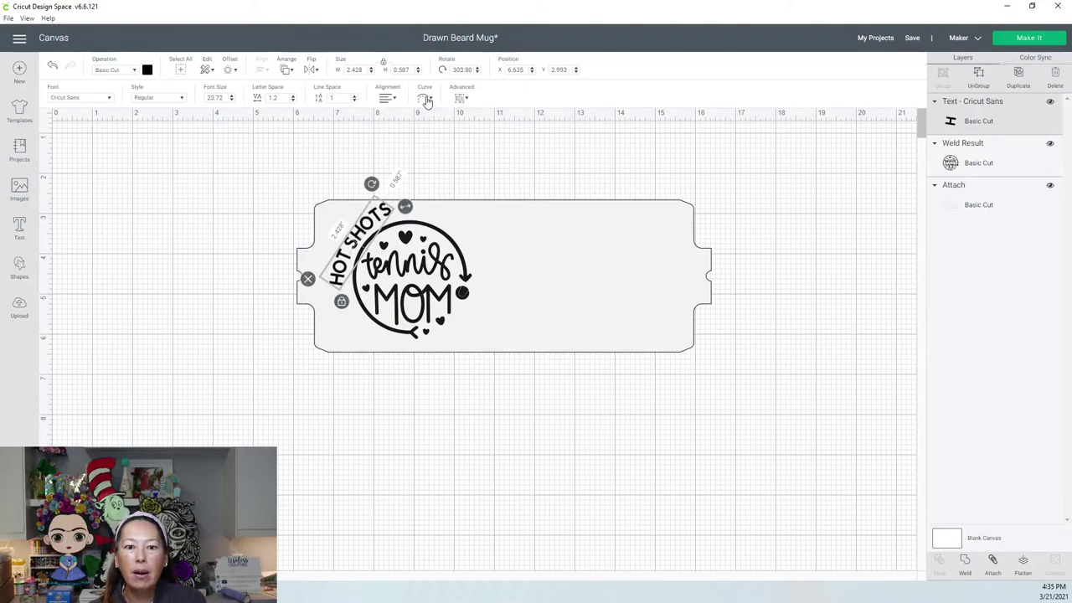
pyautogui.click(425, 98)
pyautogui.moveTo(429, 134); pyautogui.dragTo(436, 135)
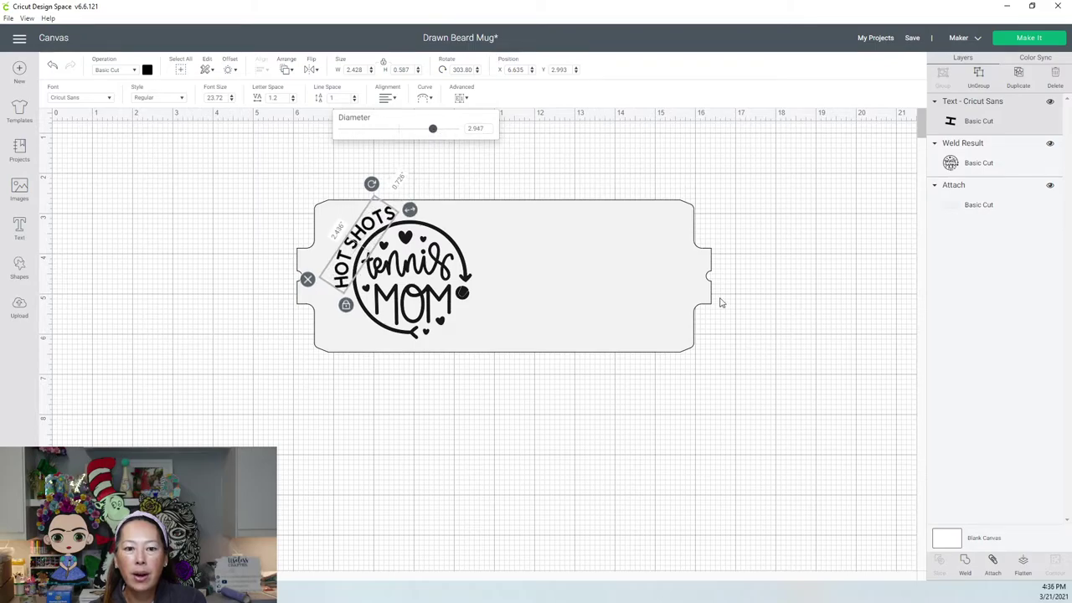
pyautogui.click(792, 317)
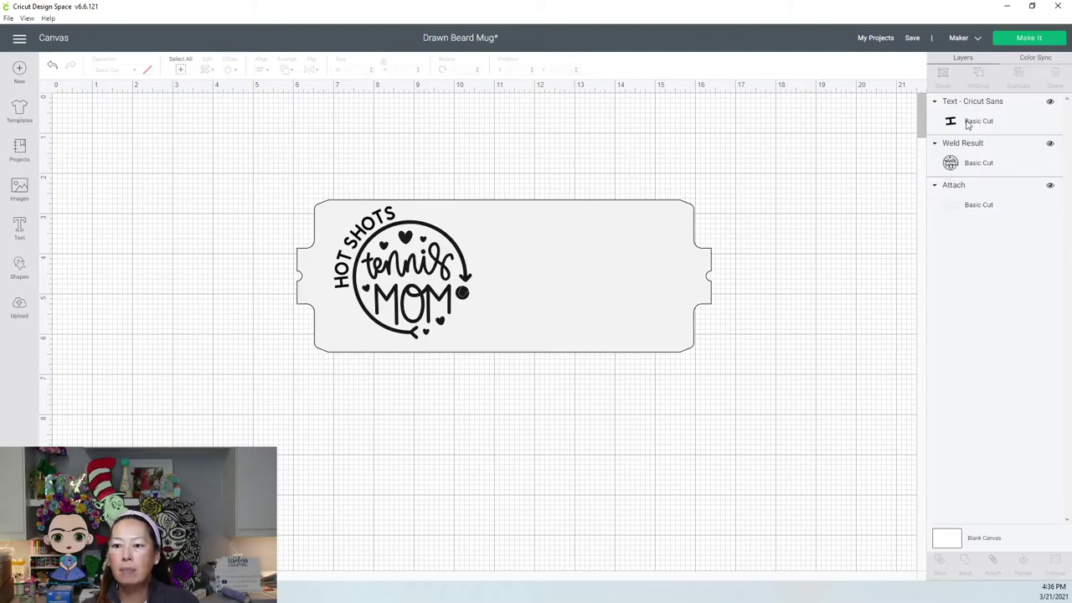
pyautogui.click(375, 220)
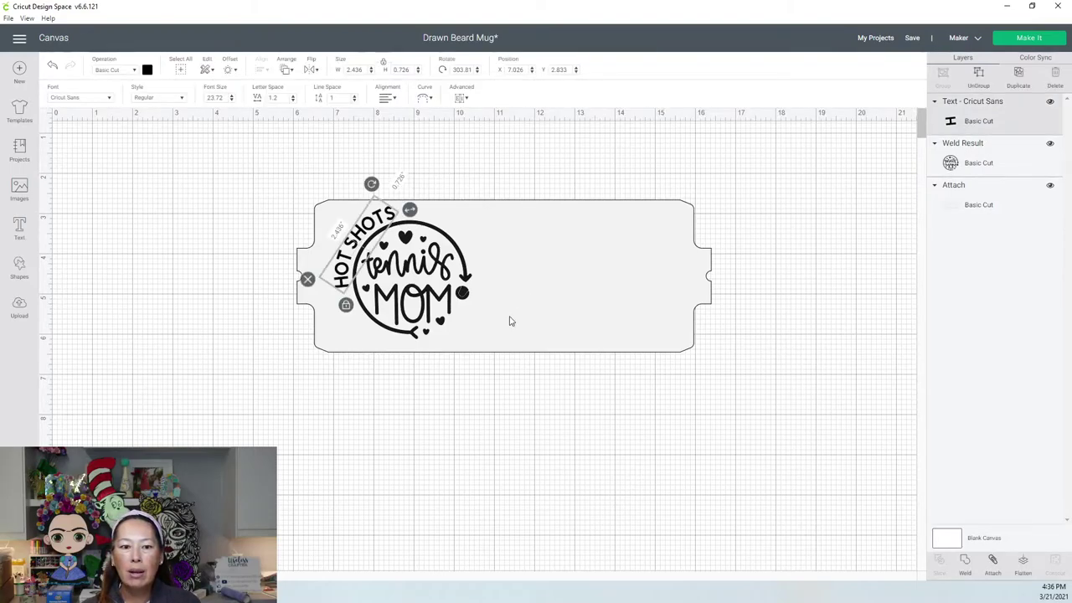
# Marquee-select the tag's layers to check them, then select the HOT SHOTS text layer.
pyautogui.click(421, 427)
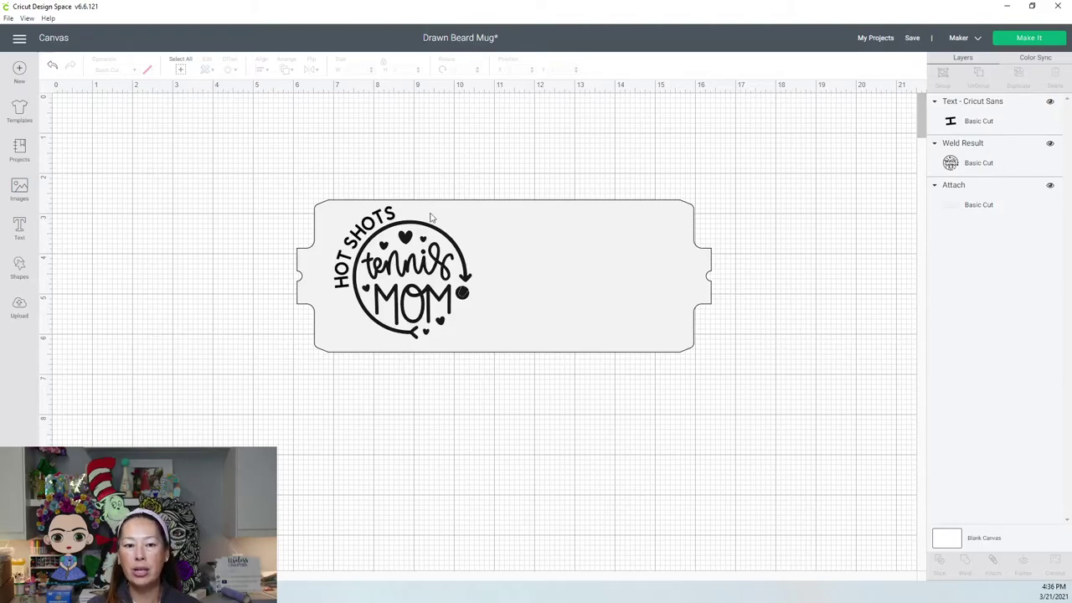
pyautogui.moveTo(340, 162); pyautogui.dragTo(358, 239)
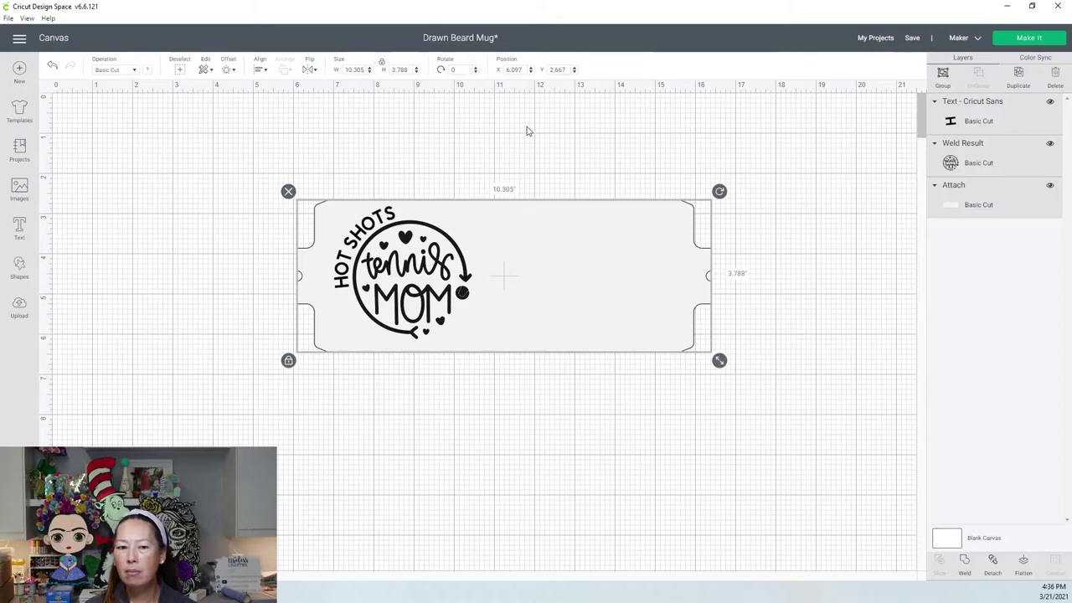
pyautogui.click(248, 259)
pyautogui.moveTo(223, 253); pyautogui.dragTo(341, 302)
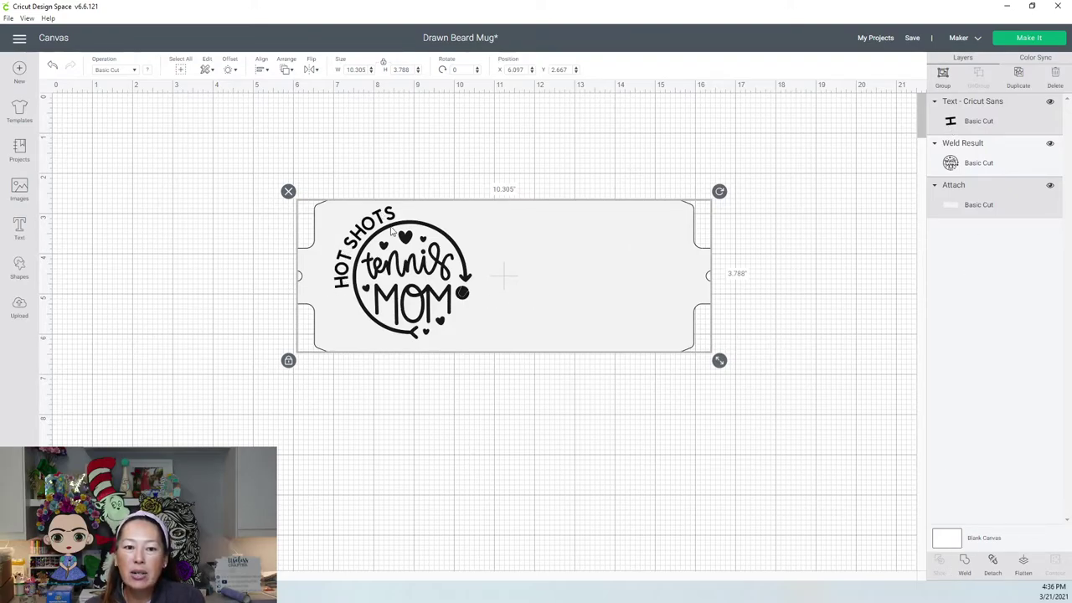
pyautogui.click(895, 160)
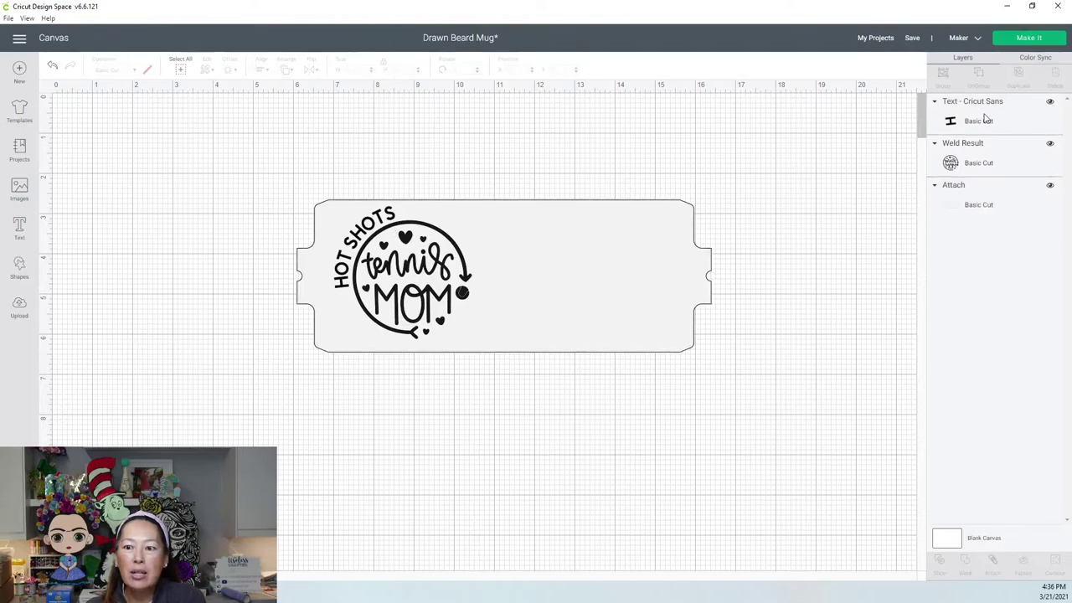
pyautogui.click(985, 118)
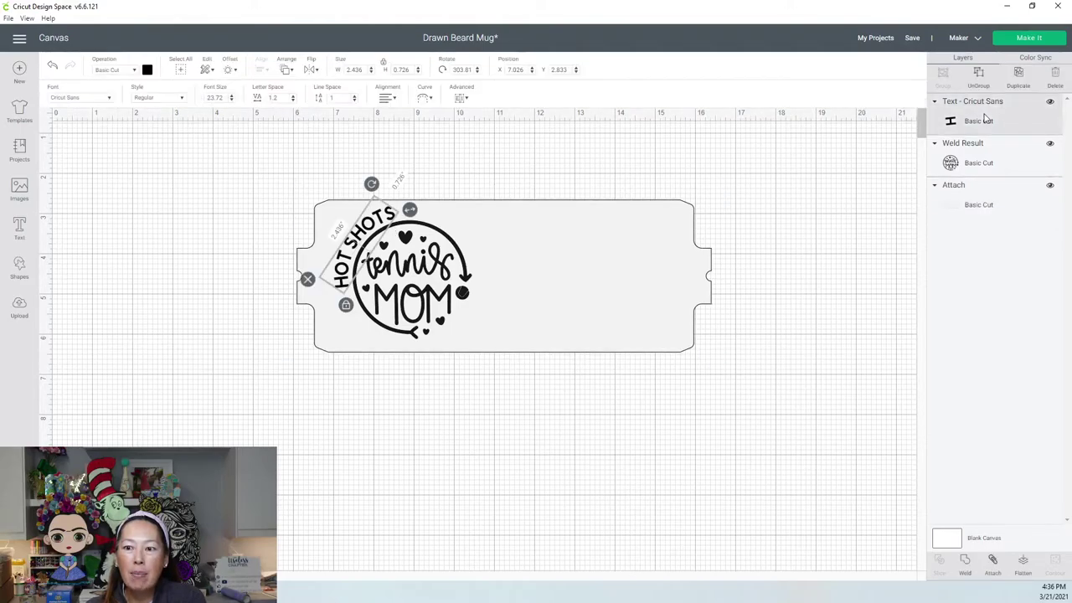
# Weld the curved HOT SHOTS letters into a single shape.
pyautogui.click(967, 561)
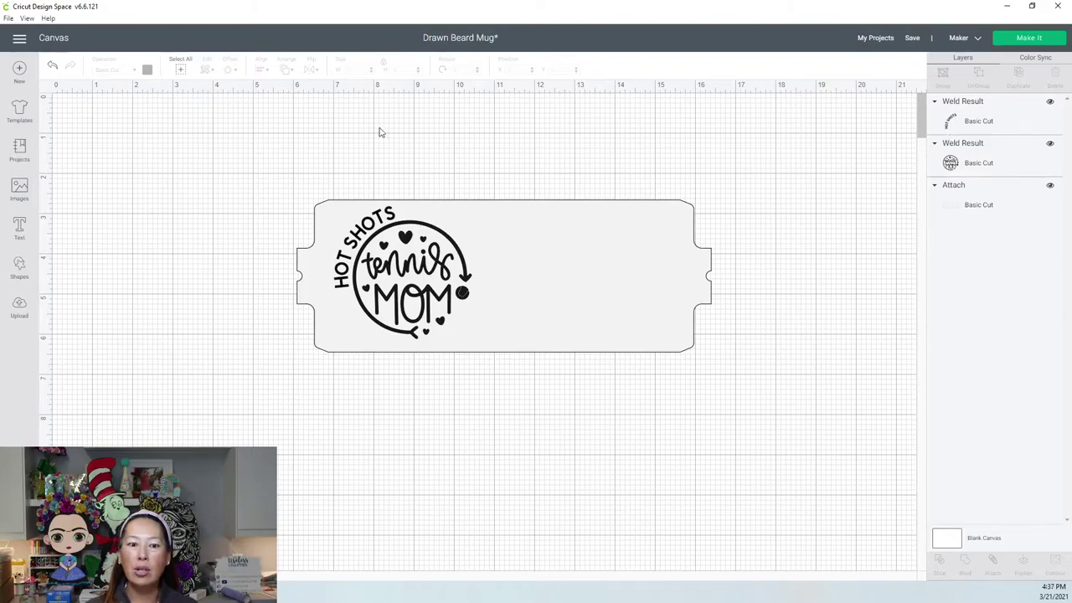
pyautogui.moveTo(196, 232); pyautogui.dragTo(339, 323)
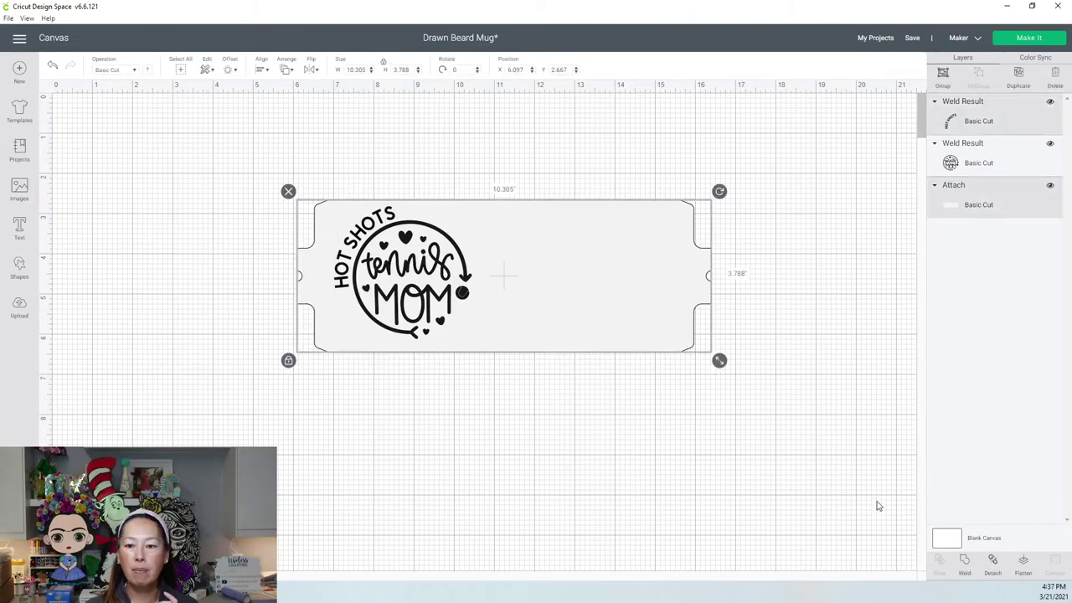
pyautogui.click(780, 505)
# Detach the mug wrap group and move the outline back behind the Tennis Mom badge.
pyautogui.click(670, 281)
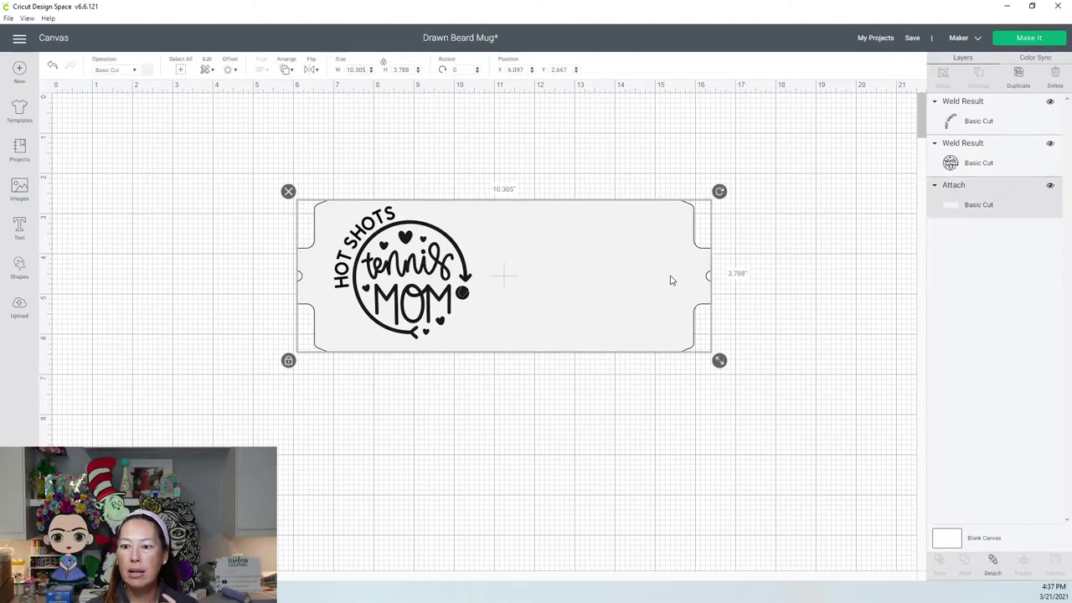
pyautogui.moveTo(700, 261); pyautogui.dragTo(709, 418)
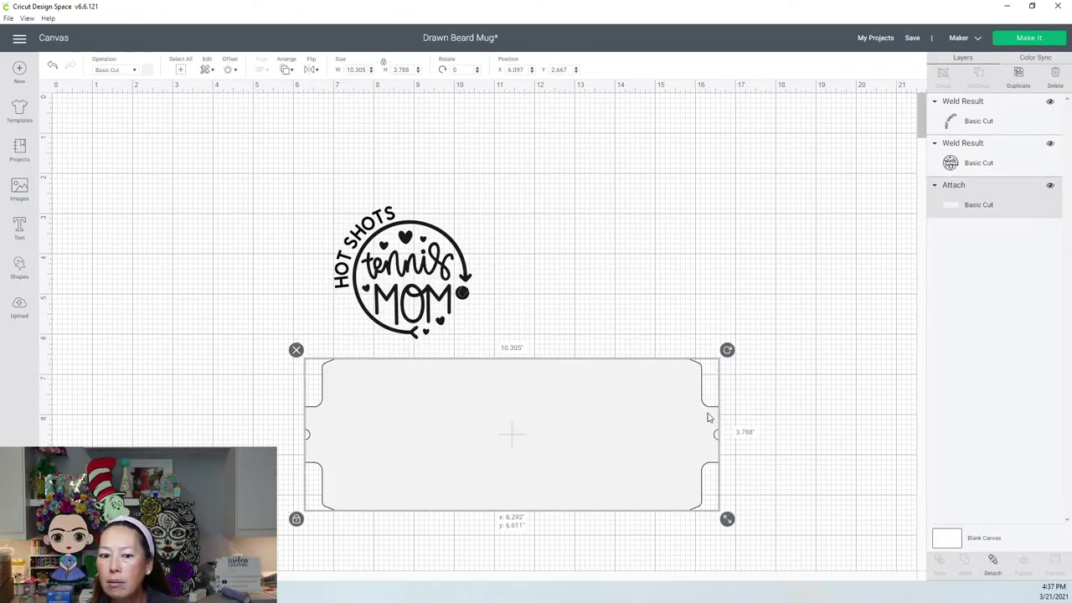
pyautogui.click(993, 565)
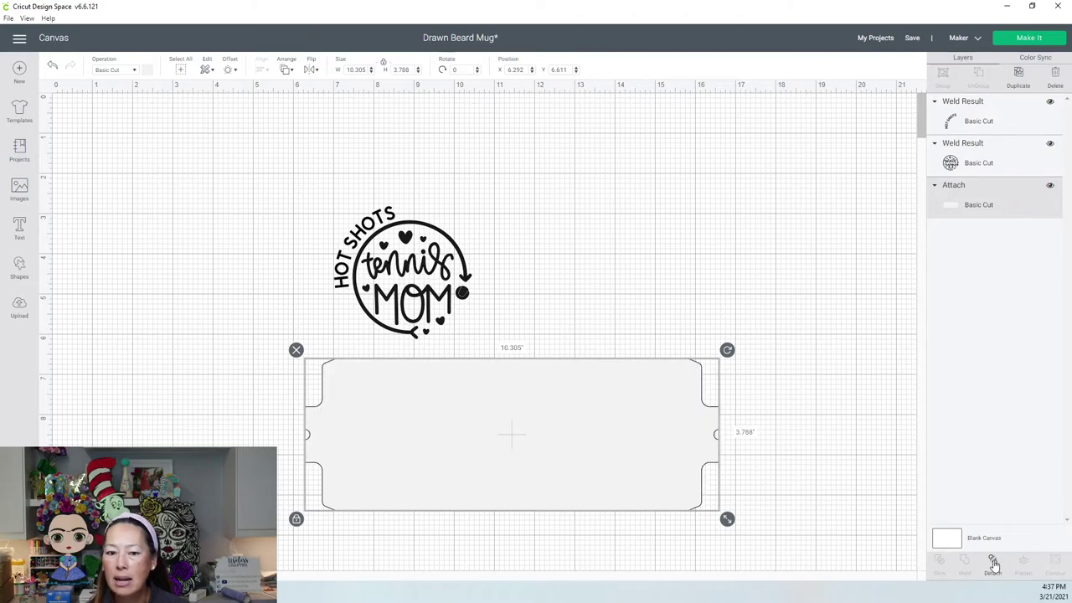
pyautogui.click(613, 429)
pyautogui.moveTo(610, 442); pyautogui.dragTo(600, 286)
pyautogui.click(203, 242)
pyautogui.moveTo(212, 235); pyautogui.dragTo(349, 309)
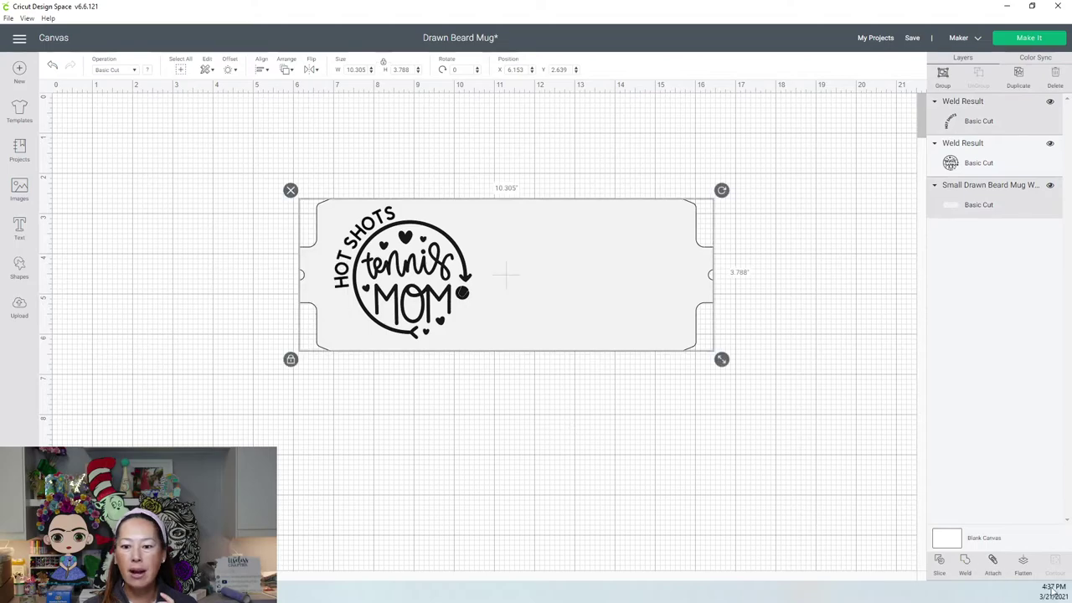
# Slice the HOT SHOTS Tennis Mom lettering out of the mug wrap, then clear the selection.
pyautogui.click(630, 379)
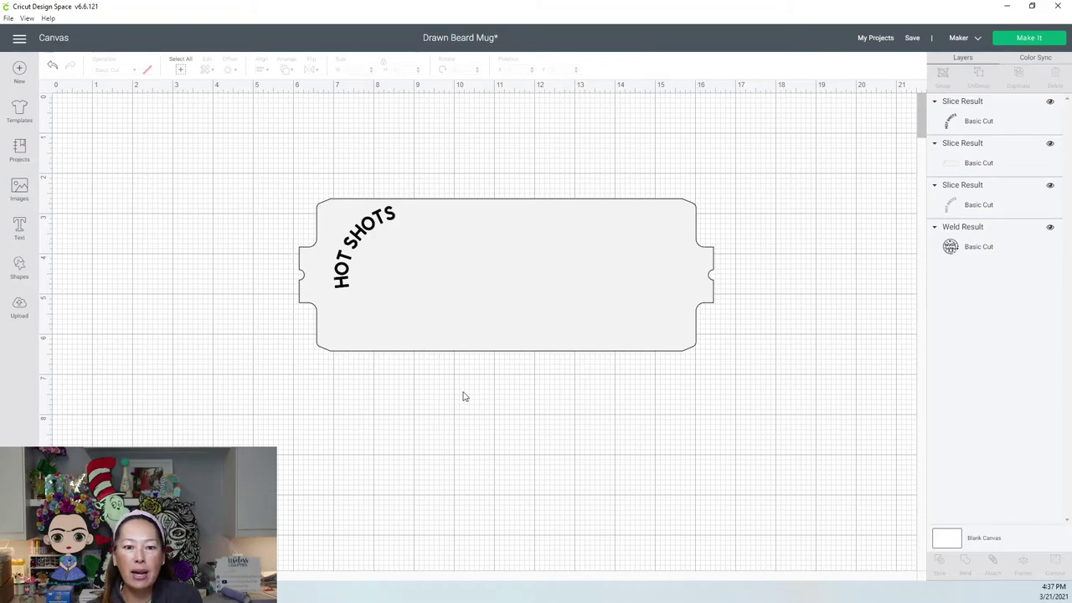
pyautogui.moveTo(456, 408); pyautogui.dragTo(401, 258)
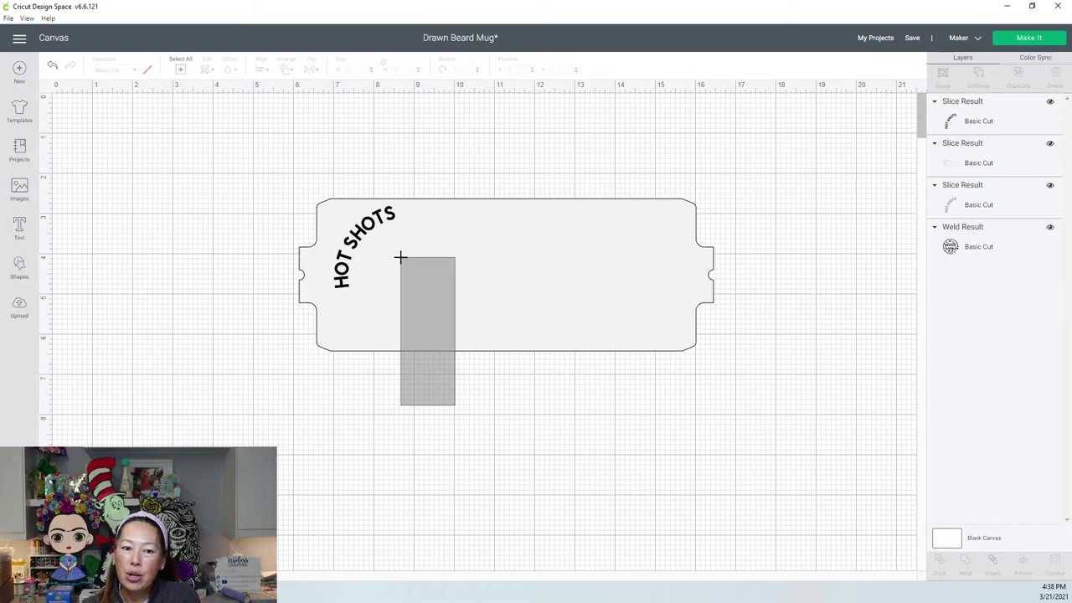
pyautogui.moveTo(401, 257); pyautogui.dragTo(401, 262)
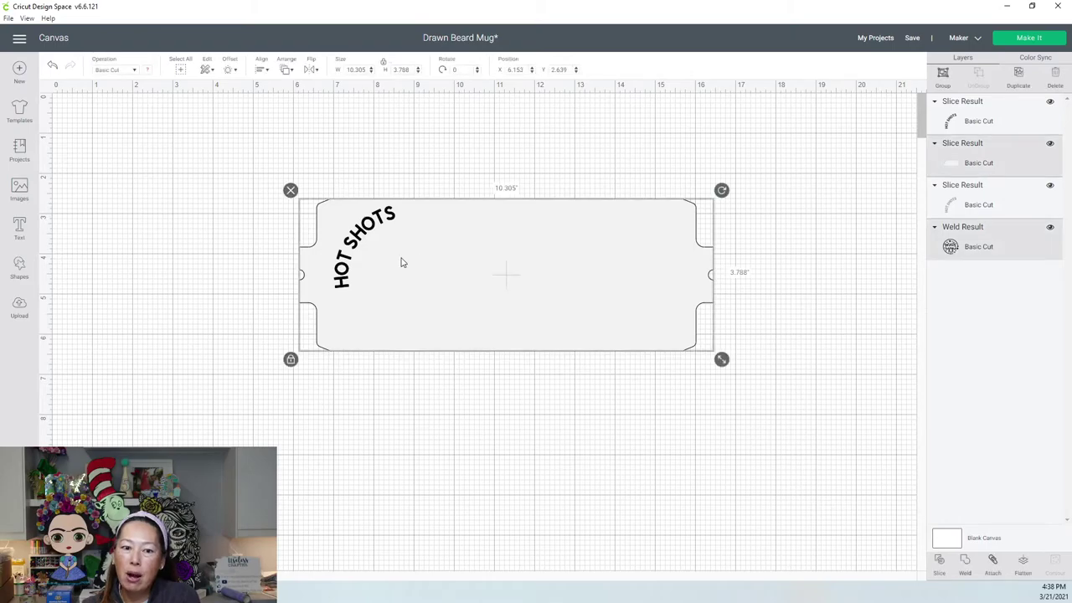
pyautogui.click(916, 519)
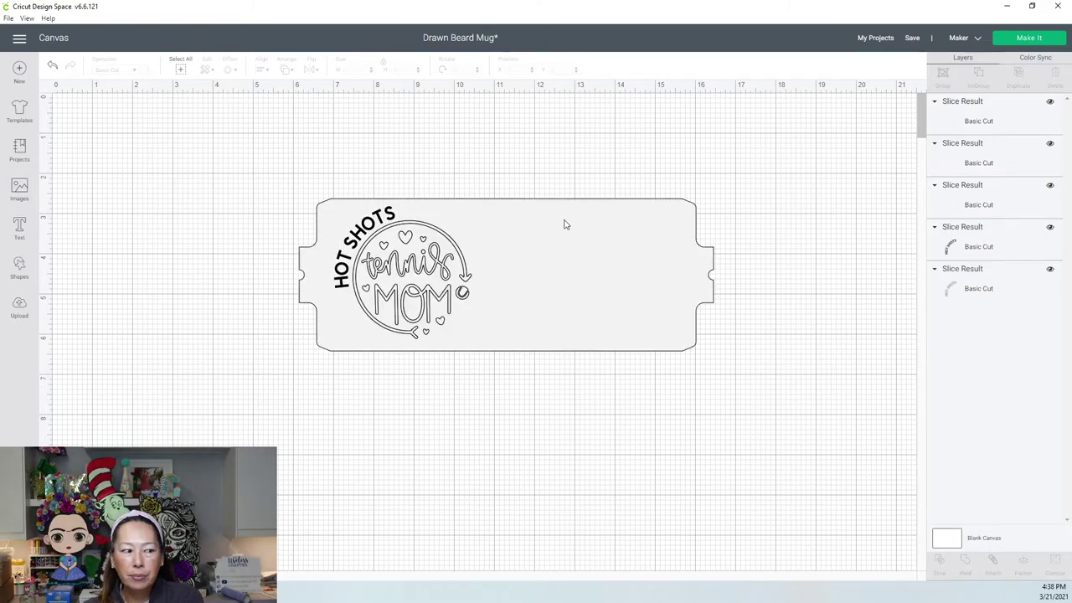
# Delete the leftover Tennis Mom slice pieces and move the cut-out wrap back into place.
pyautogui.moveTo(565, 225); pyautogui.dragTo(593, 227)
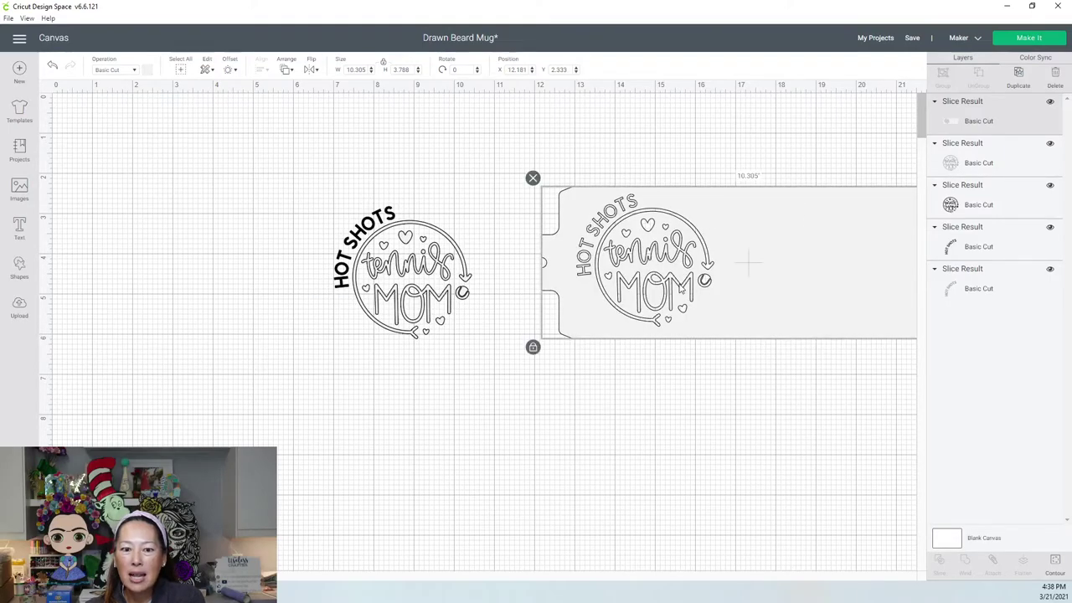
pyautogui.moveTo(276, 172); pyautogui.dragTo(413, 365)
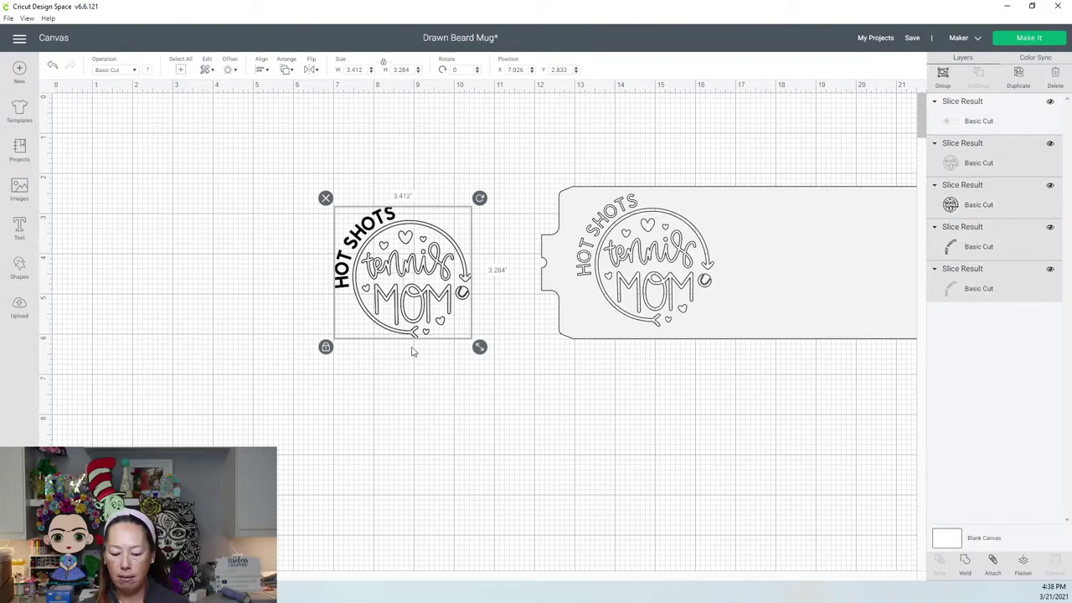
pyautogui.press('Delete')
pyautogui.moveTo(785, 292); pyautogui.dragTo(493, 285)
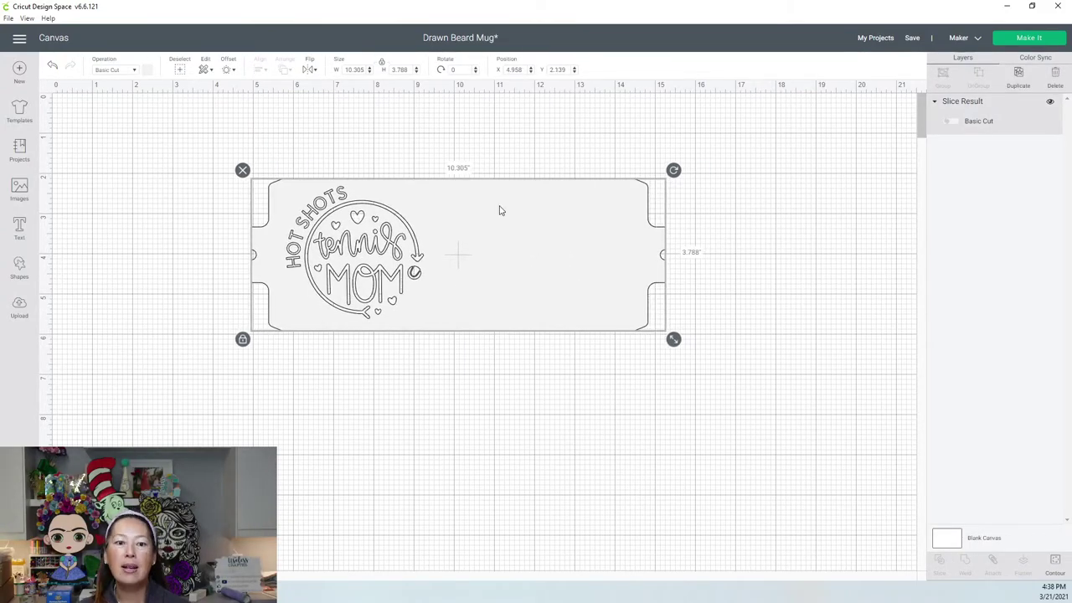
# Add a text object reading 'skimmy' in the Haniberryku script font.
pyautogui.click(20, 228)
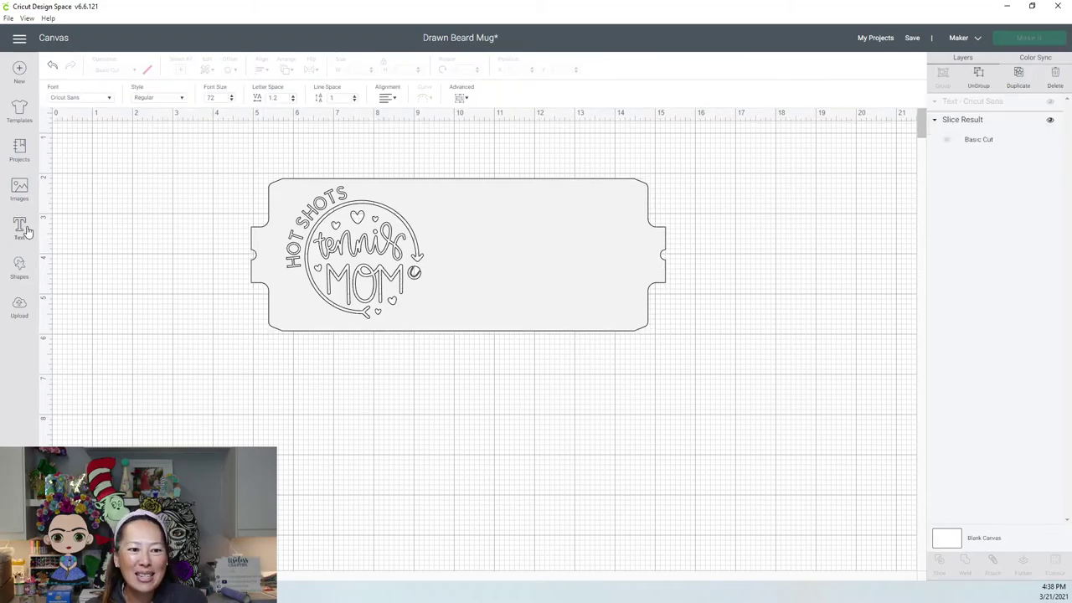
pyautogui.click(107, 99)
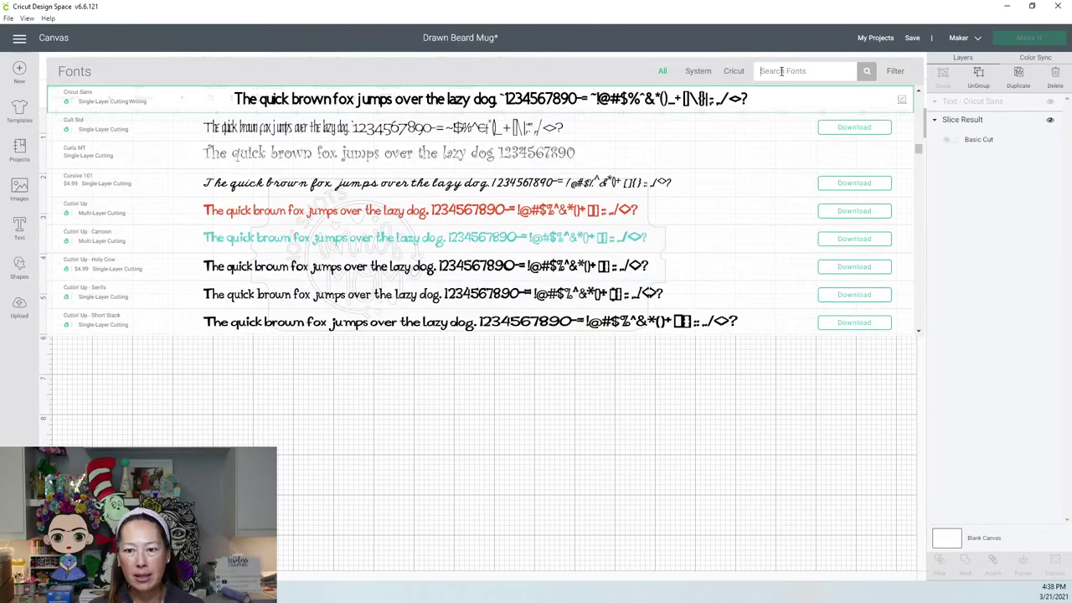
pyautogui.click(781, 71)
pyautogui.write('hani')
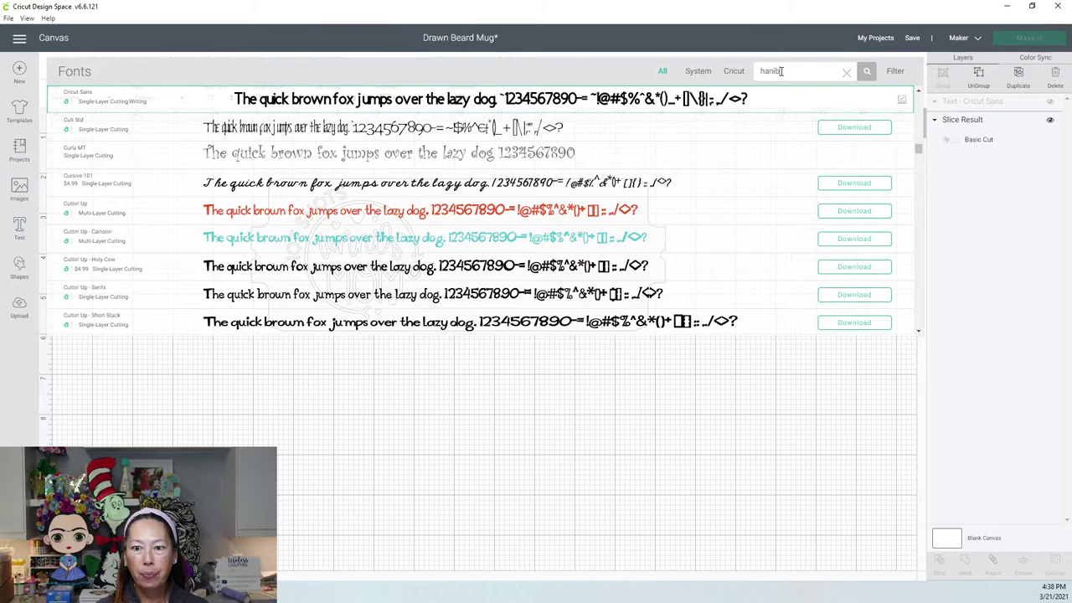
pyautogui.write('b')
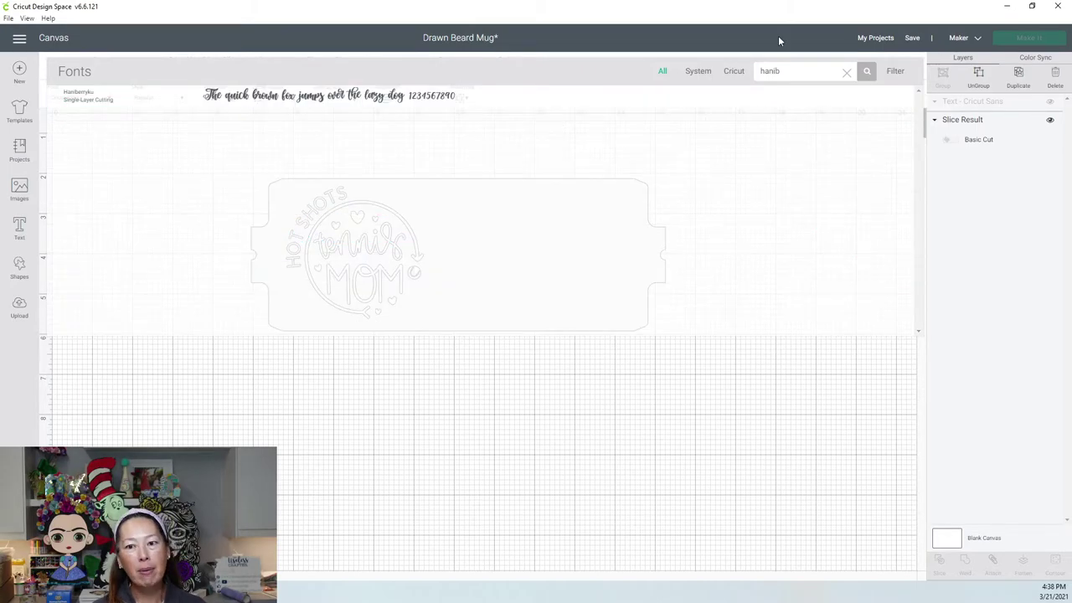
pyautogui.click(310, 99)
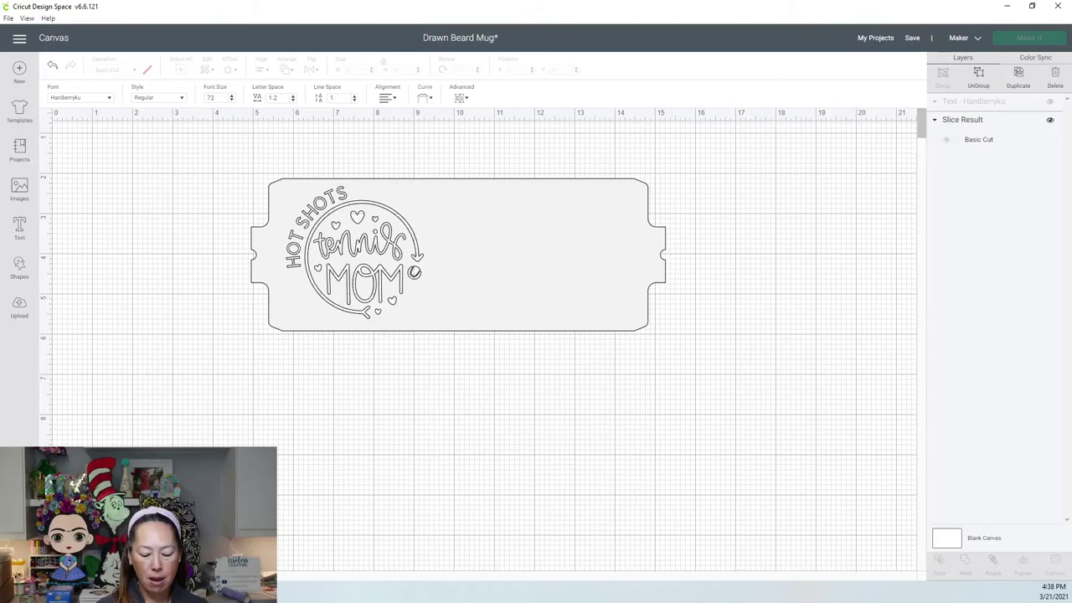
pyautogui.write('y')
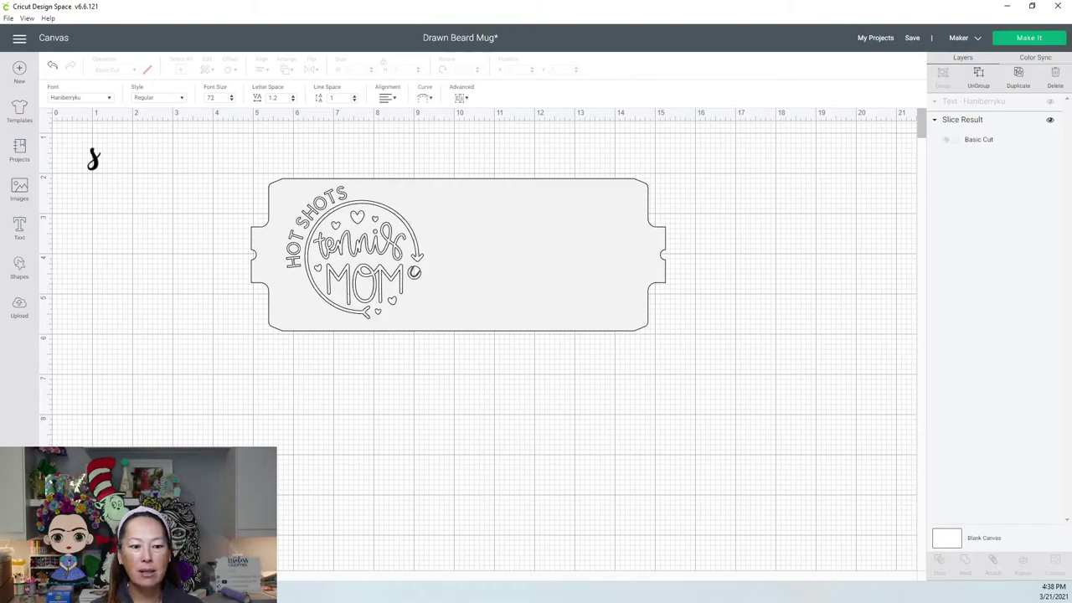
pyautogui.click(164, 397)
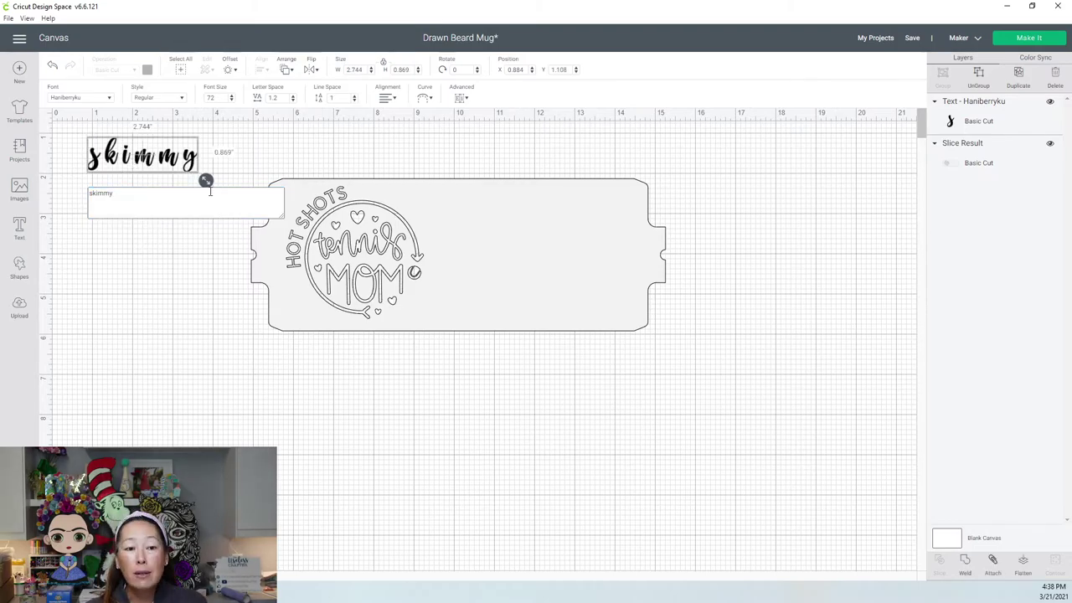
# Enlarge the skimmy text to about 8.7 inches wide and place it below the mug wrap.
pyautogui.moveTo(206, 180); pyautogui.dragTo(444, 256)
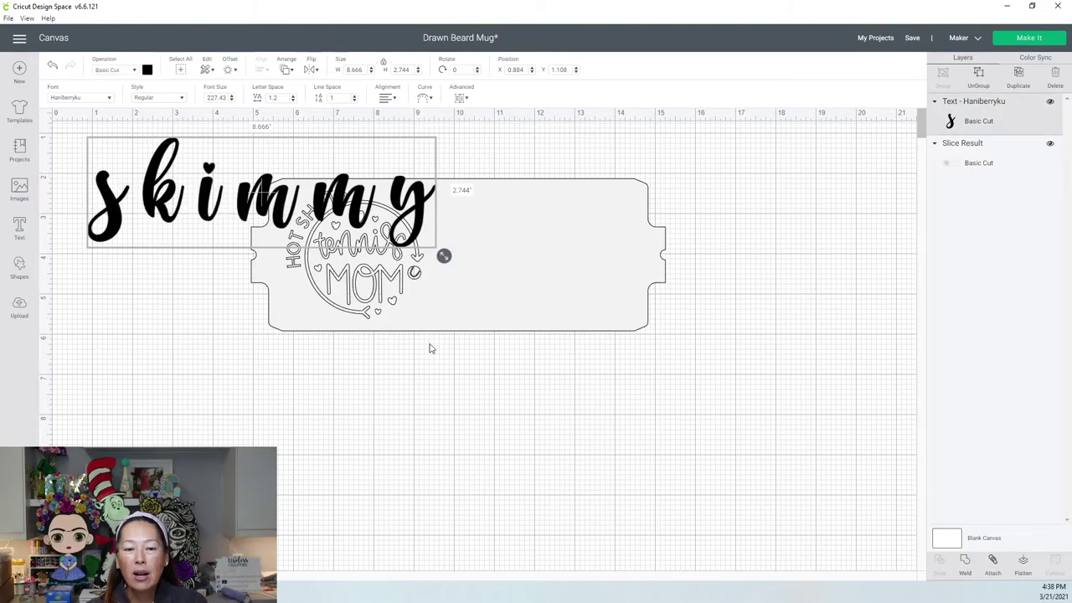
pyautogui.moveTo(322, 198); pyautogui.dragTo(618, 382)
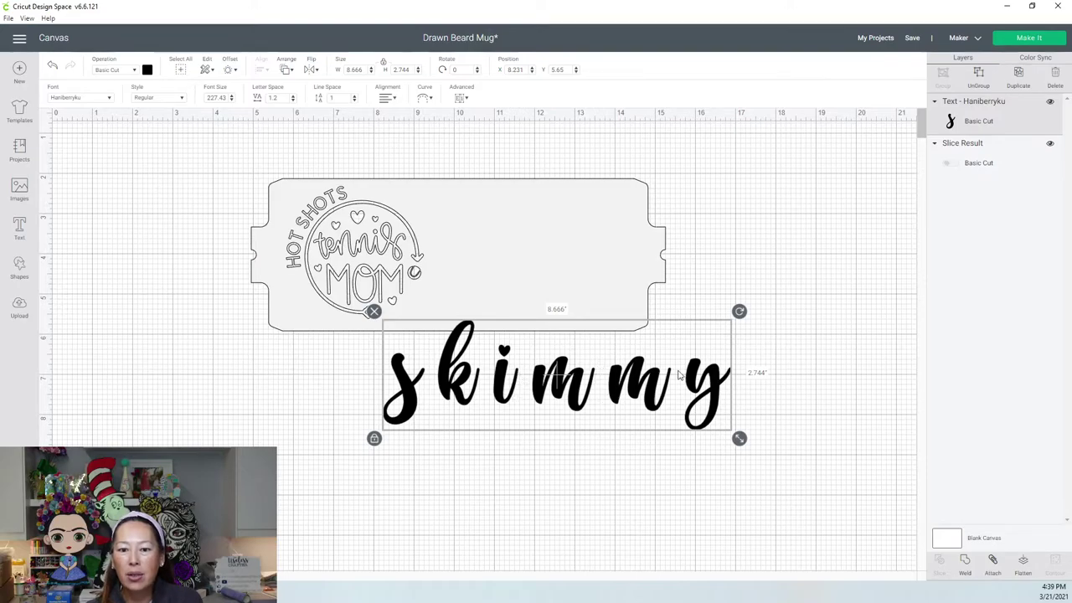
pyautogui.moveTo(589, 381); pyautogui.dragTo(626, 366)
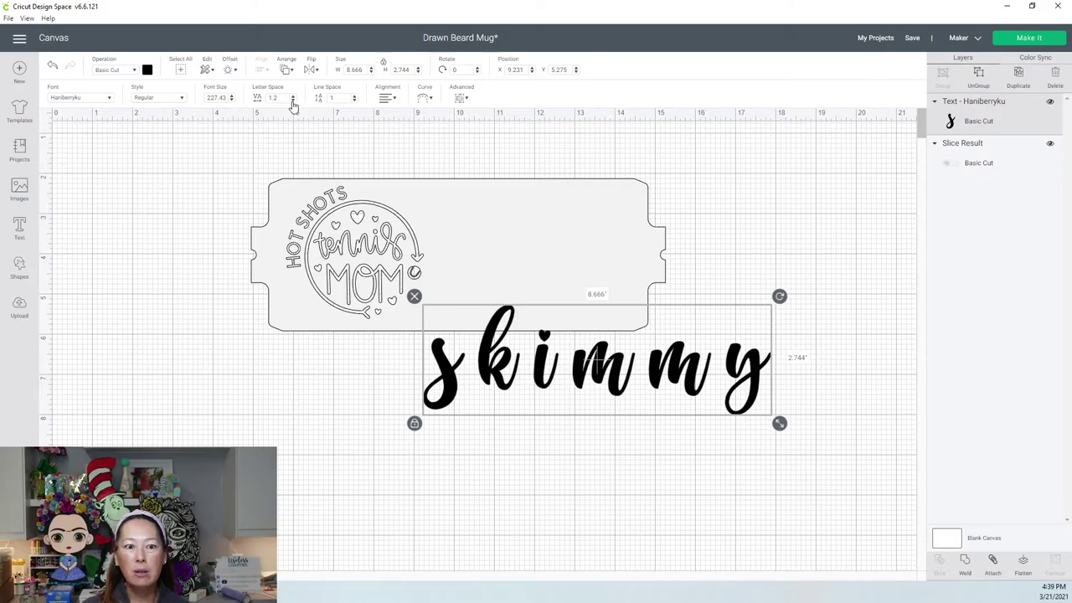
# Lower the skimmy letter spacing step by step to -0.1, about 6.8 inches wide.
pyautogui.click(292, 101)
pyautogui.click(292, 101)
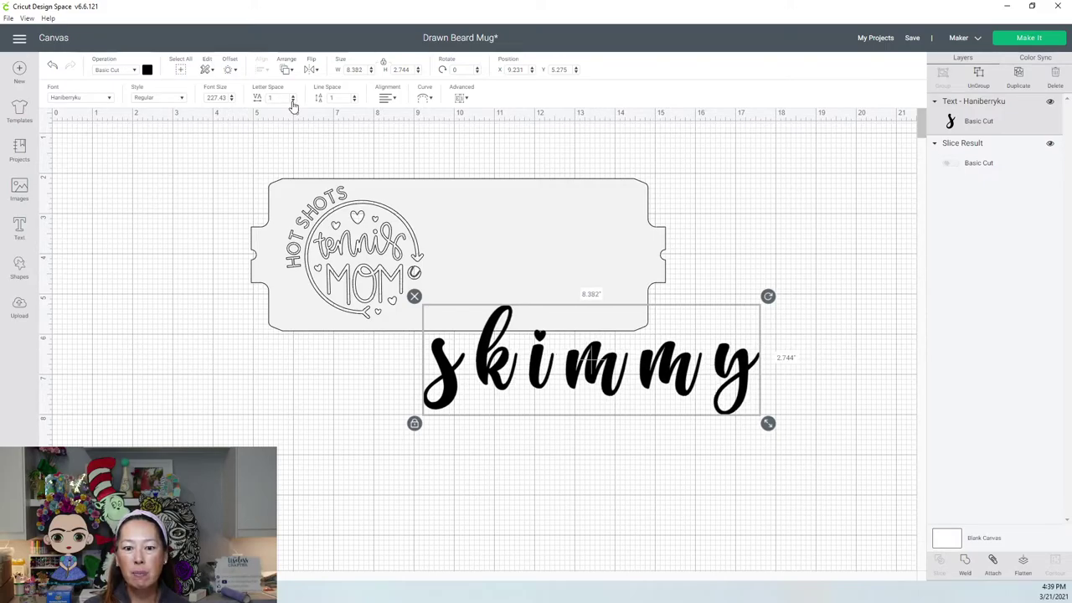
pyautogui.click(292, 102)
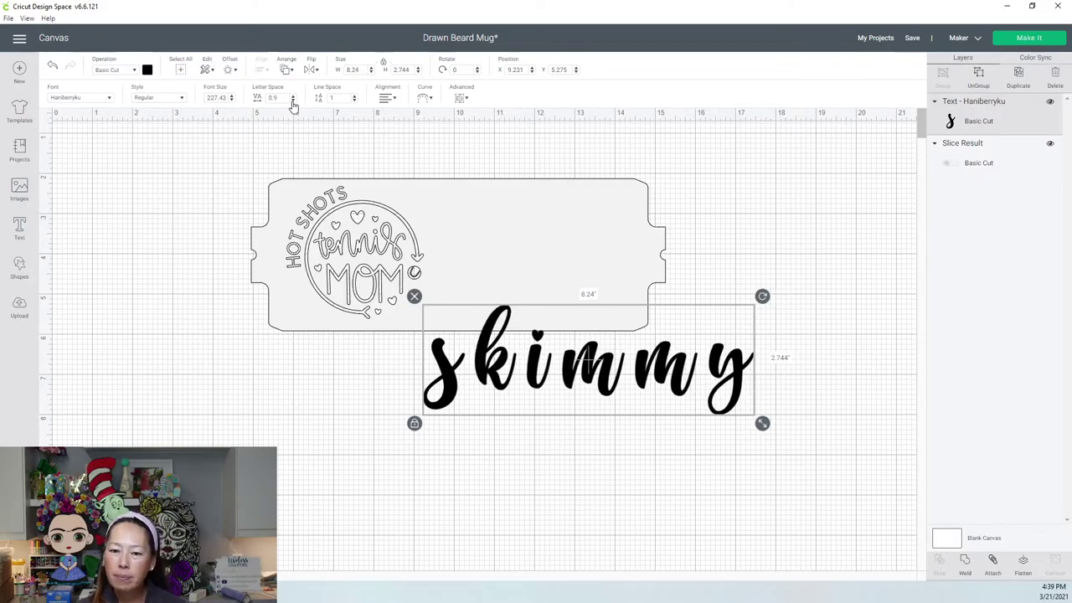
pyautogui.click(293, 102)
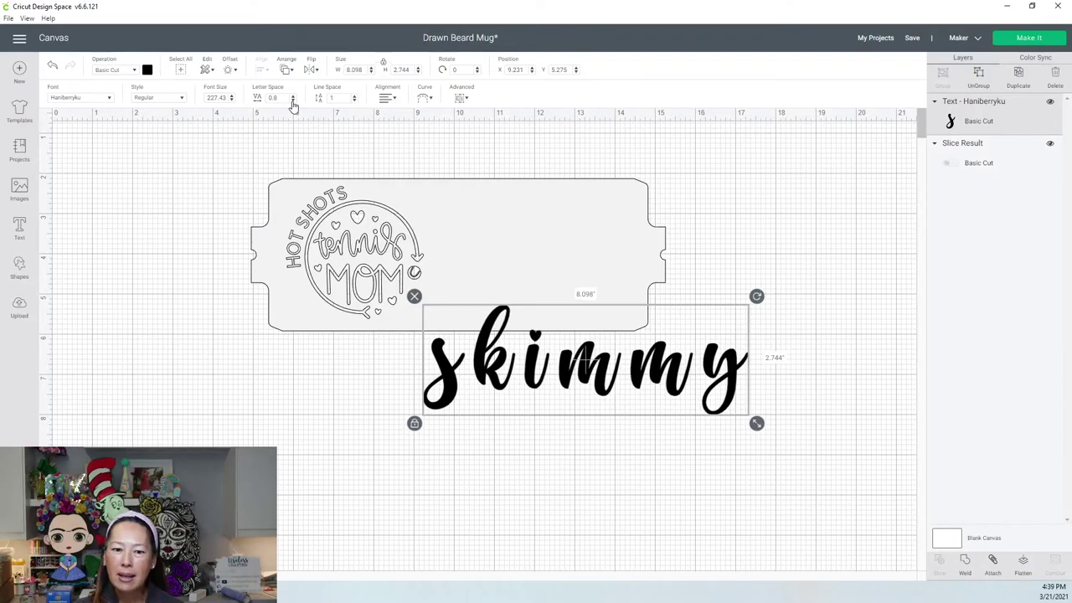
pyautogui.click(292, 102)
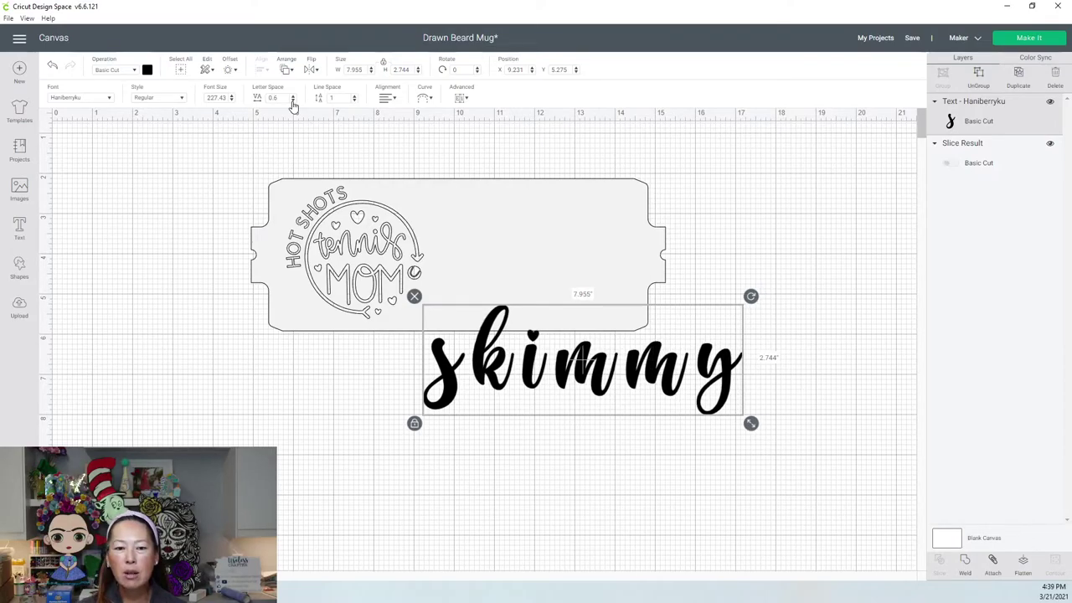
pyautogui.click(293, 102)
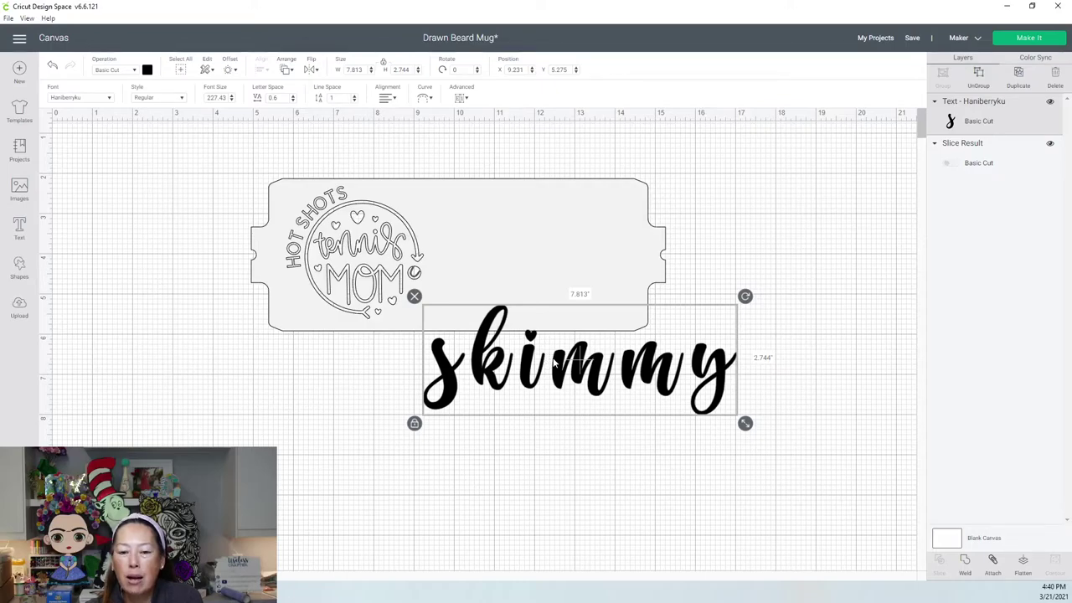
pyautogui.click(293, 101)
pyautogui.click(293, 101)
pyautogui.click(293, 101)
pyautogui.click(293, 100)
pyautogui.click(293, 100)
pyautogui.click(293, 101)
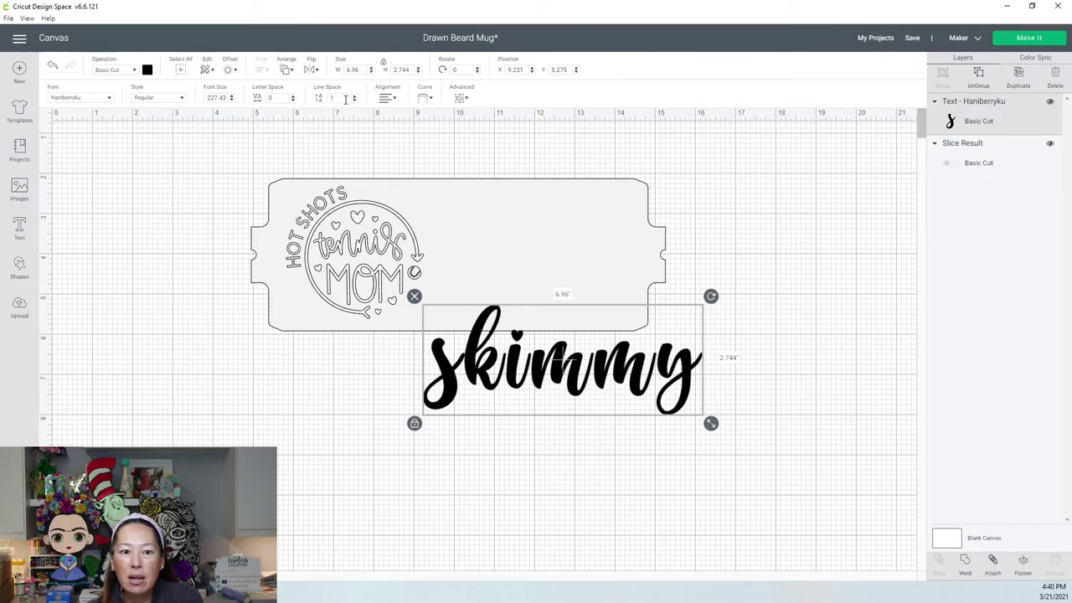
pyautogui.click(293, 100)
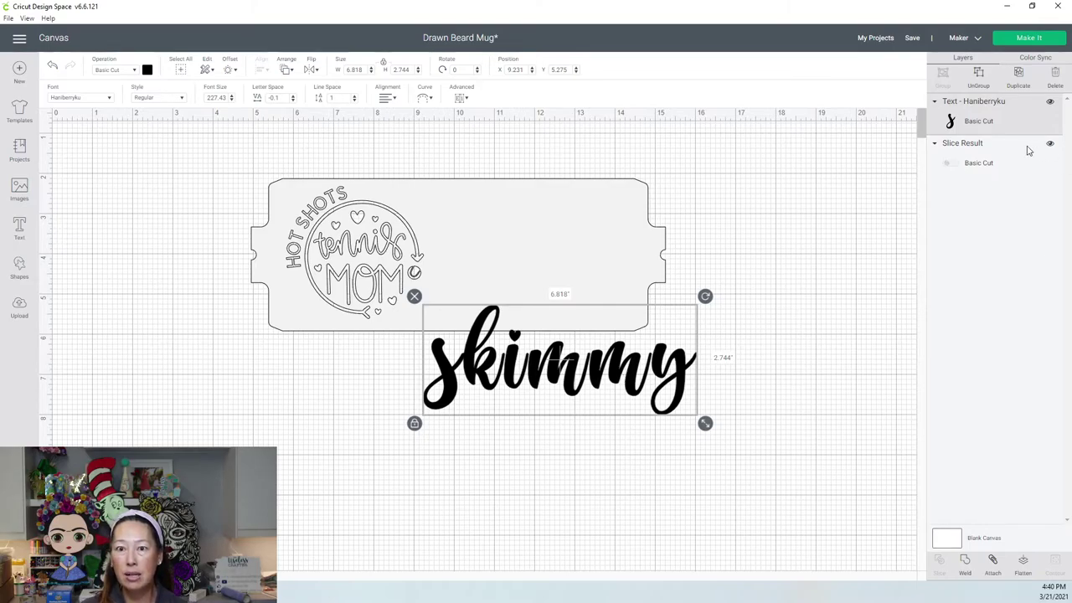
# Ungroup skimmy into letters and shift the i, second m and y left so they connect.
pyautogui.click(974, 81)
pyautogui.click(476, 372)
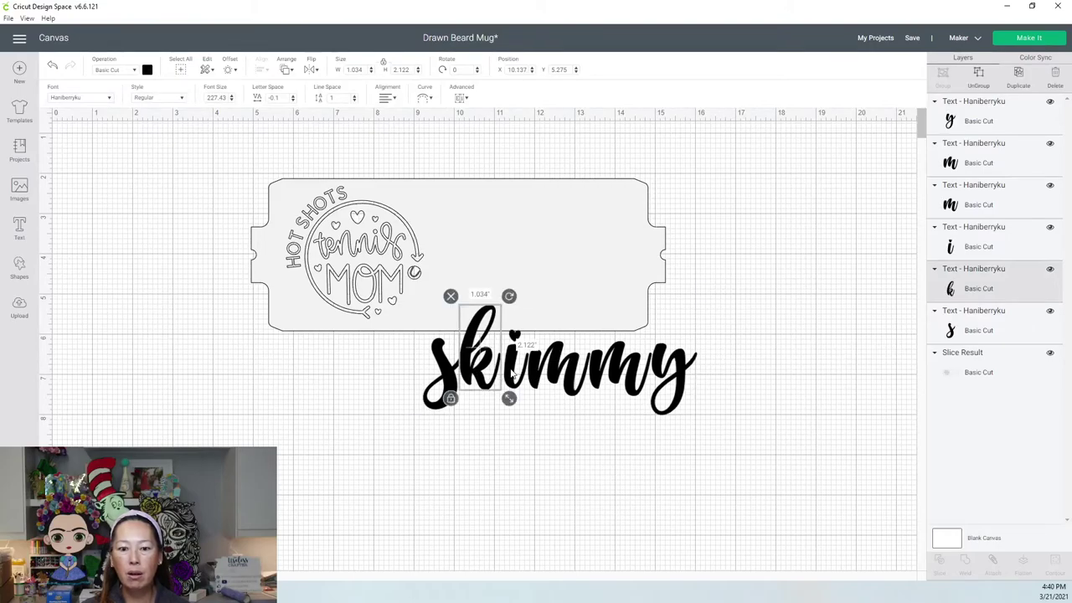
pyautogui.moveTo(514, 372)
pyautogui.mouseDown()
pyautogui.moveTo(503, 374)
pyautogui.moveTo(538, 373)
pyautogui.moveTo(526, 374)
pyautogui.mouseUp()
pyautogui.moveTo(602, 374); pyautogui.dragTo(583, 374)
pyautogui.moveTo(661, 376); pyautogui.dragTo(637, 377)
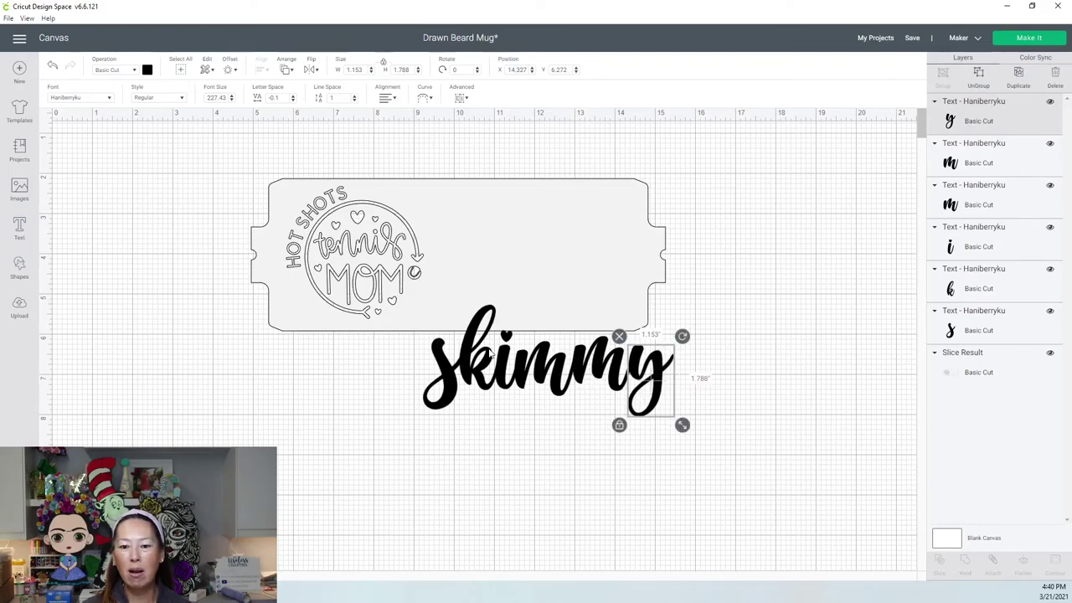
pyautogui.click(477, 381)
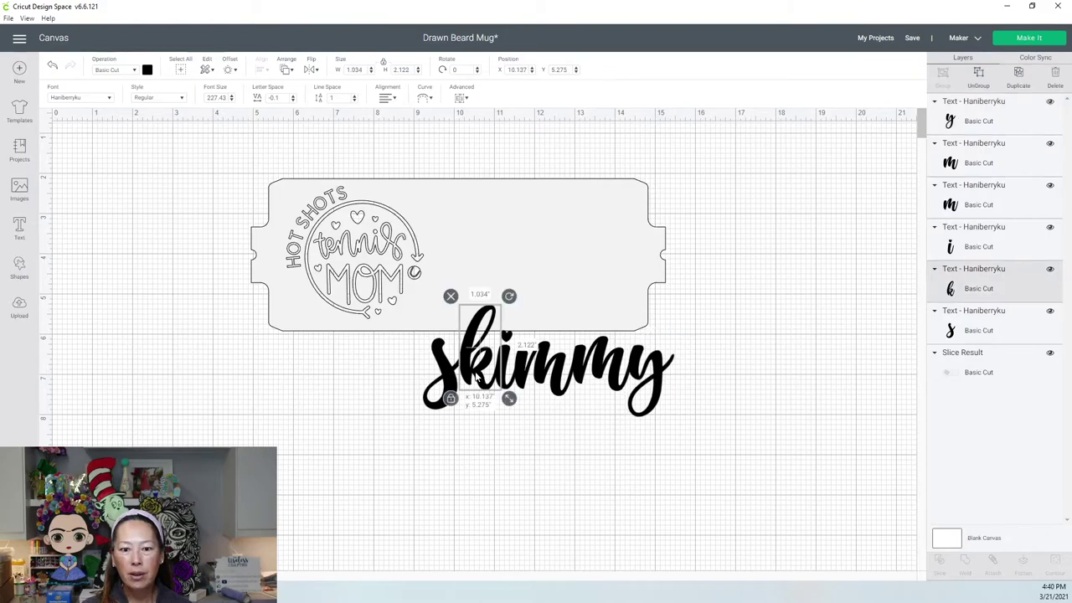
pyautogui.moveTo(478, 381); pyautogui.dragTo(479, 384)
pyautogui.click(694, 449)
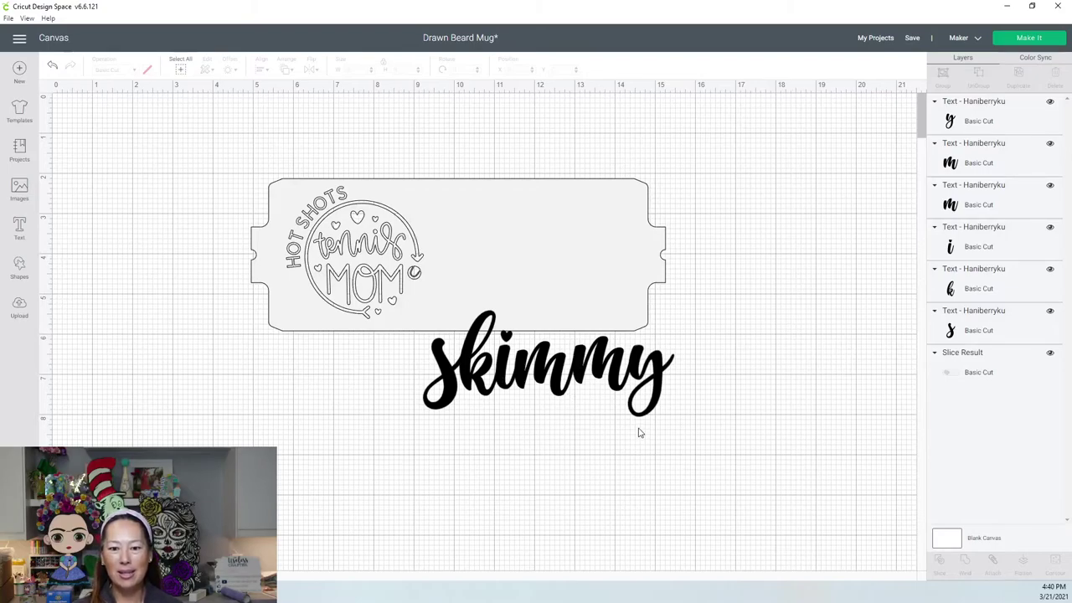
# Weld all the Skimmy letters into one piece and place it on the tag beside the badge.
pyautogui.moveTo(773, 456); pyautogui.dragTo(402, 363)
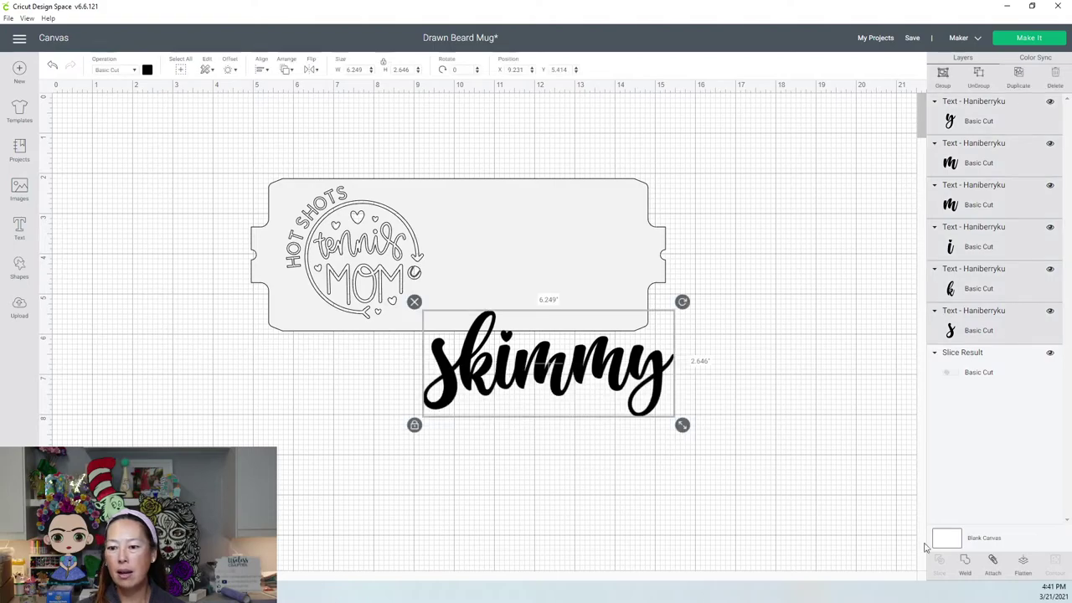
pyautogui.click(911, 525)
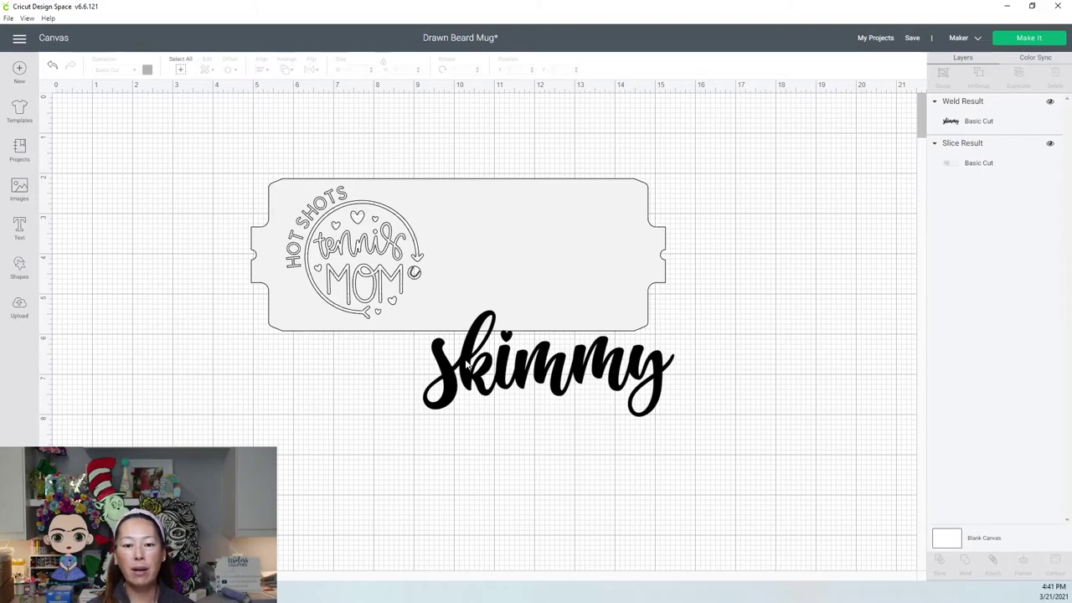
pyautogui.moveTo(665, 400); pyautogui.dragTo(596, 266)
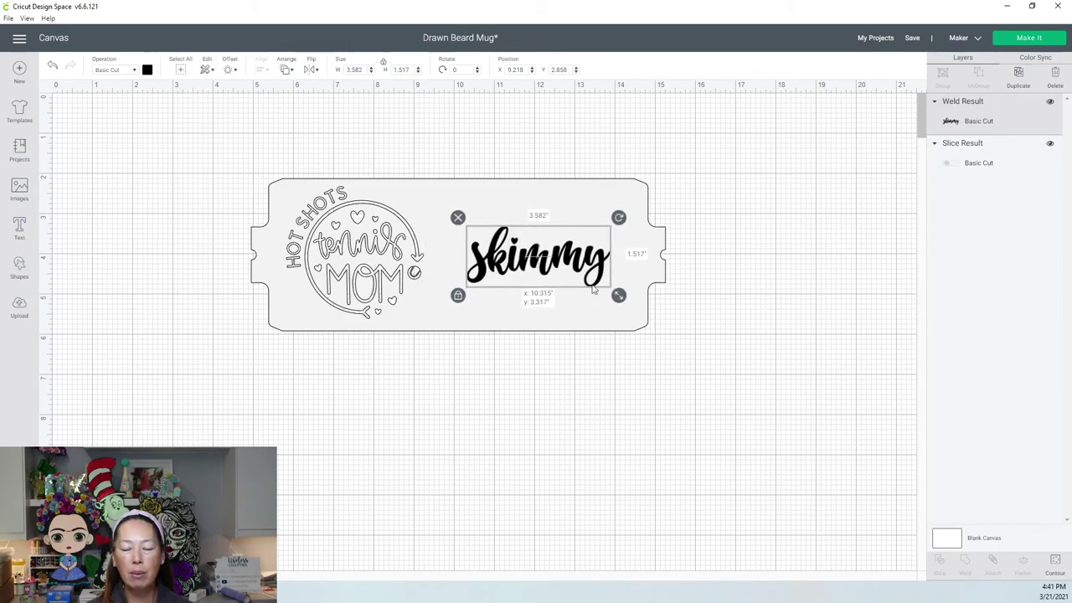
# Center Skimmy vertically on the tag with Align, then reselect the tag and name together.
pyautogui.click(586, 376)
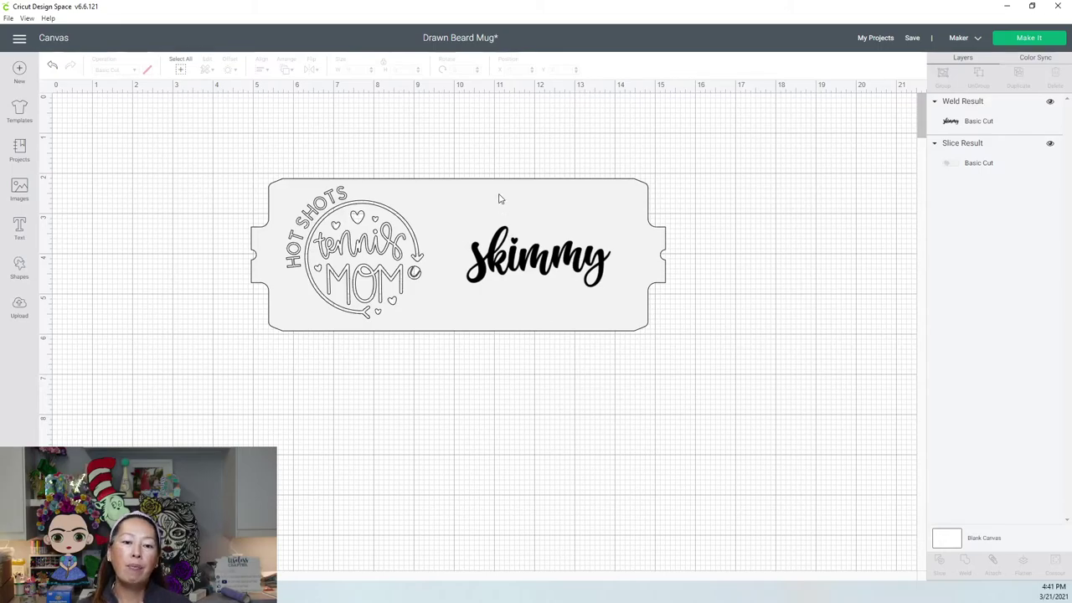
pyautogui.moveTo(678, 431); pyautogui.dragTo(562, 216)
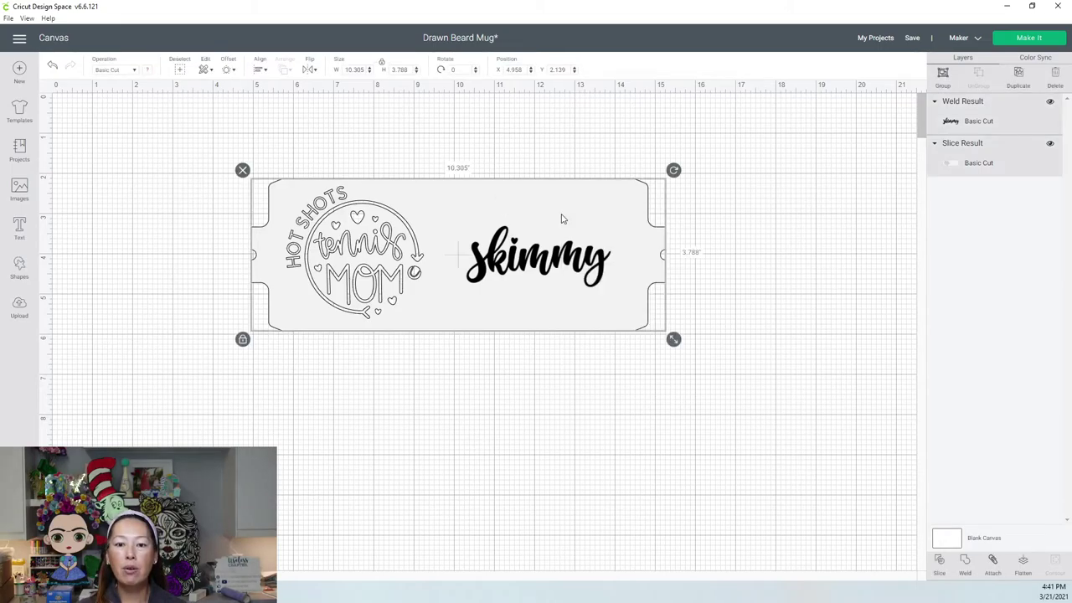
pyautogui.click(261, 70)
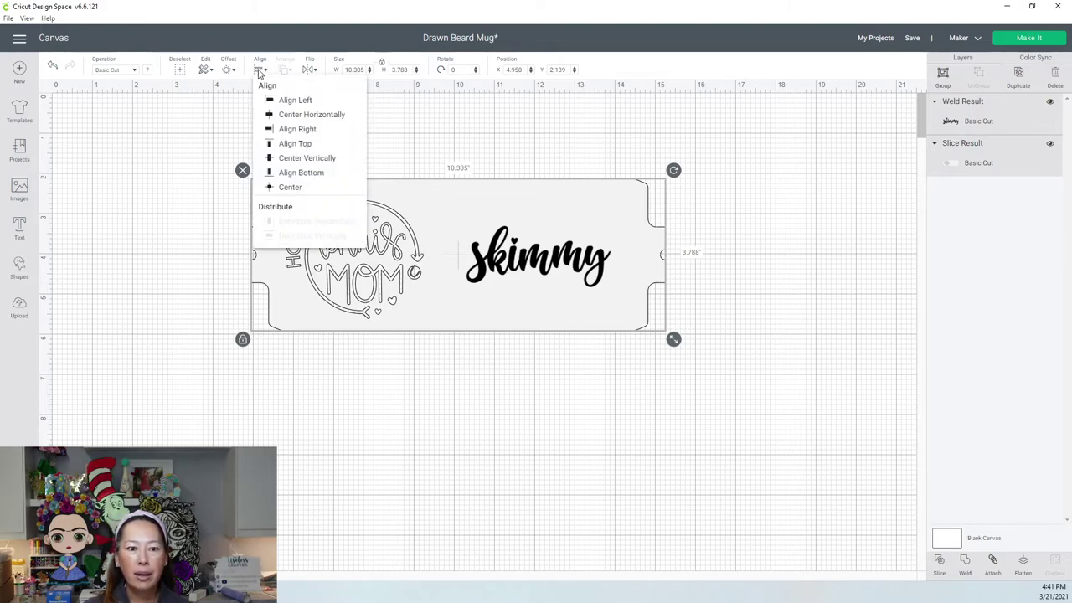
pyautogui.click(294, 164)
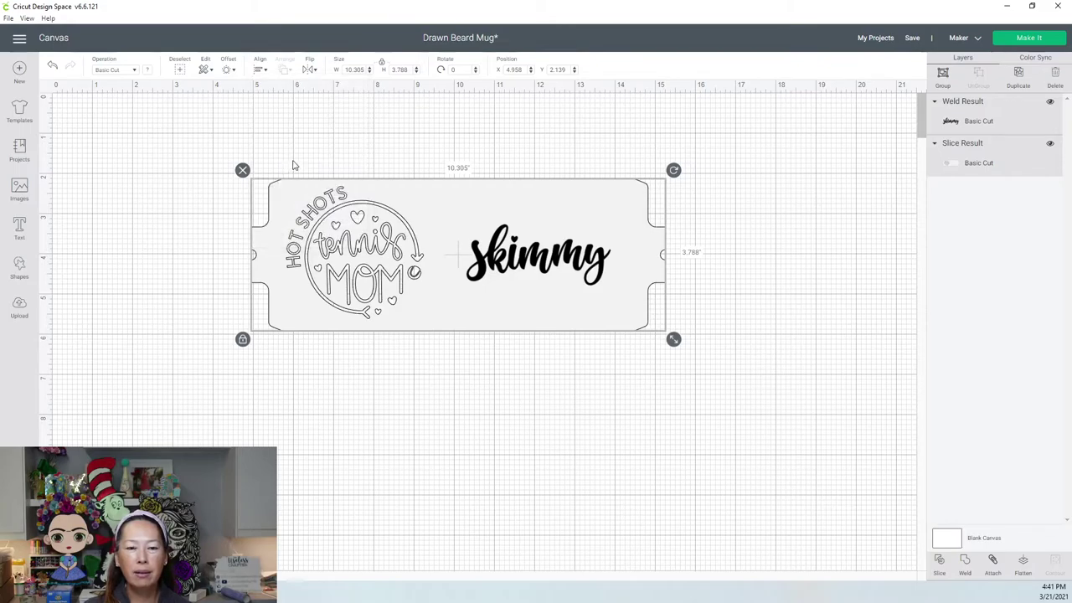
pyautogui.click(619, 369)
pyautogui.moveTo(683, 392); pyautogui.dragTo(562, 175)
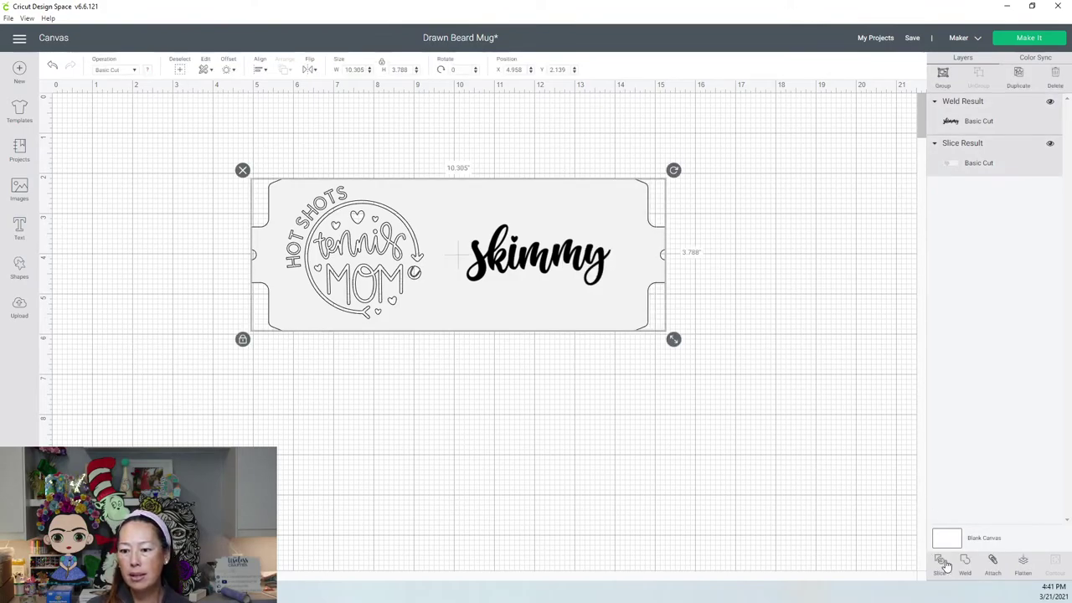
# Slice Skimmy out of the tag, delete both leftover Skimmy pieces, and recenter the tag.
pyautogui.click(629, 351)
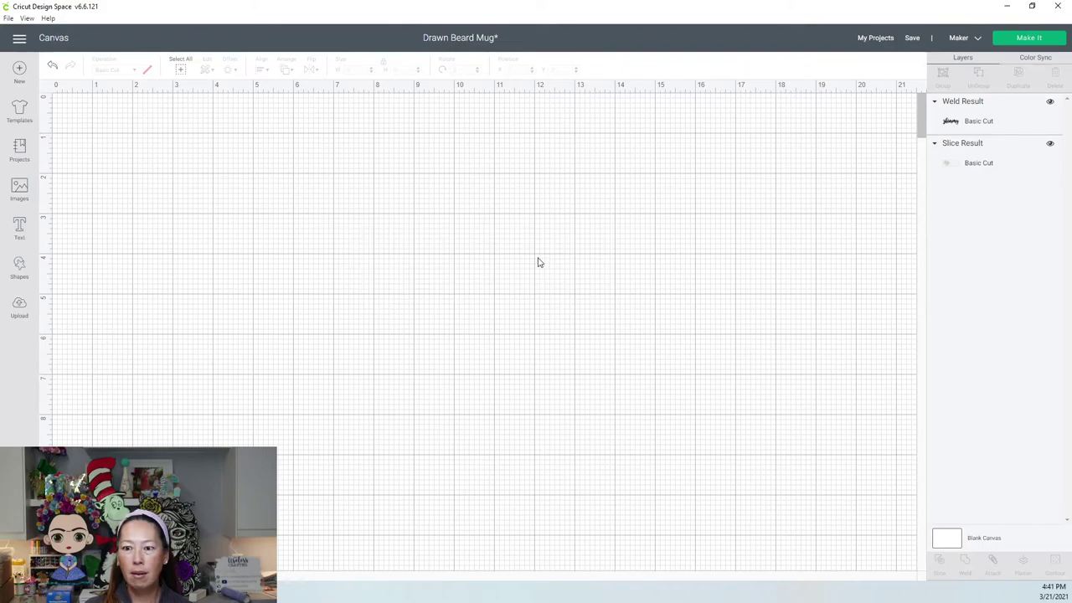
pyautogui.moveTo(541, 263); pyautogui.dragTo(622, 442)
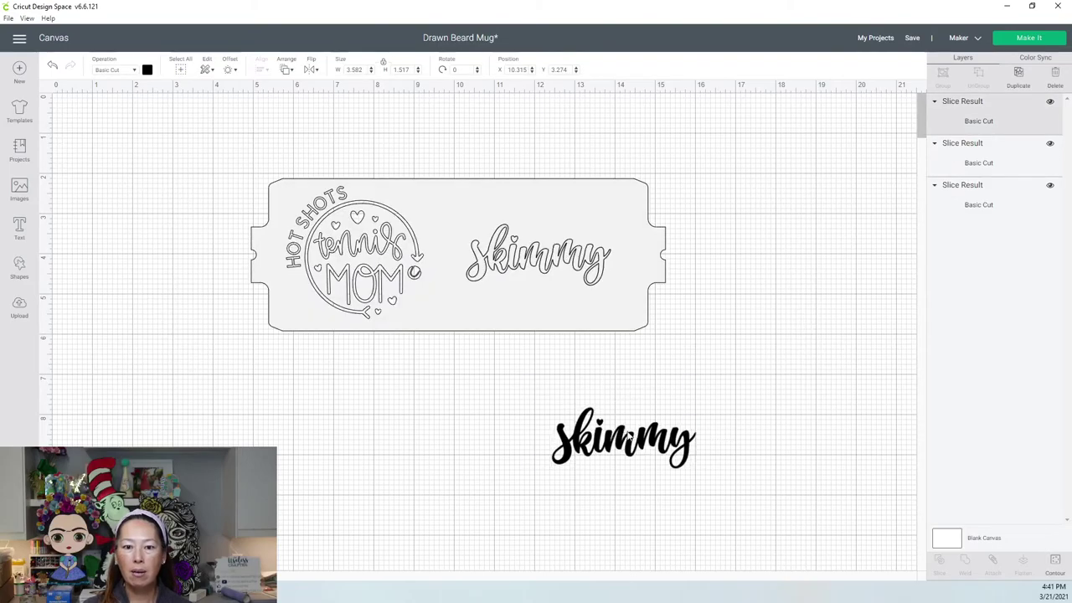
pyautogui.click(626, 429)
pyautogui.press('Delete')
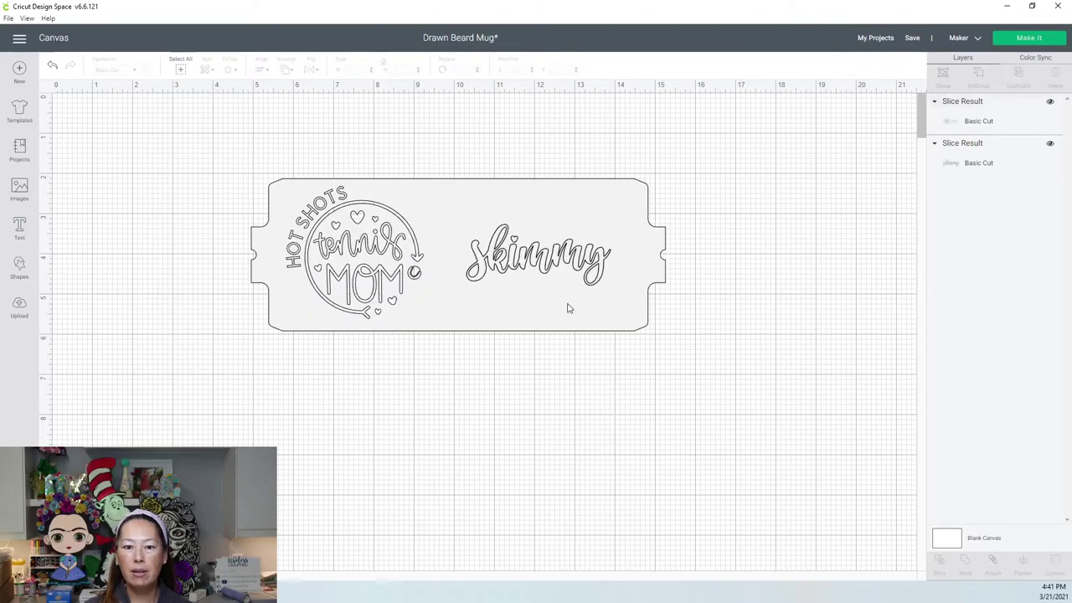
pyautogui.moveTo(568, 308); pyautogui.dragTo(385, 277)
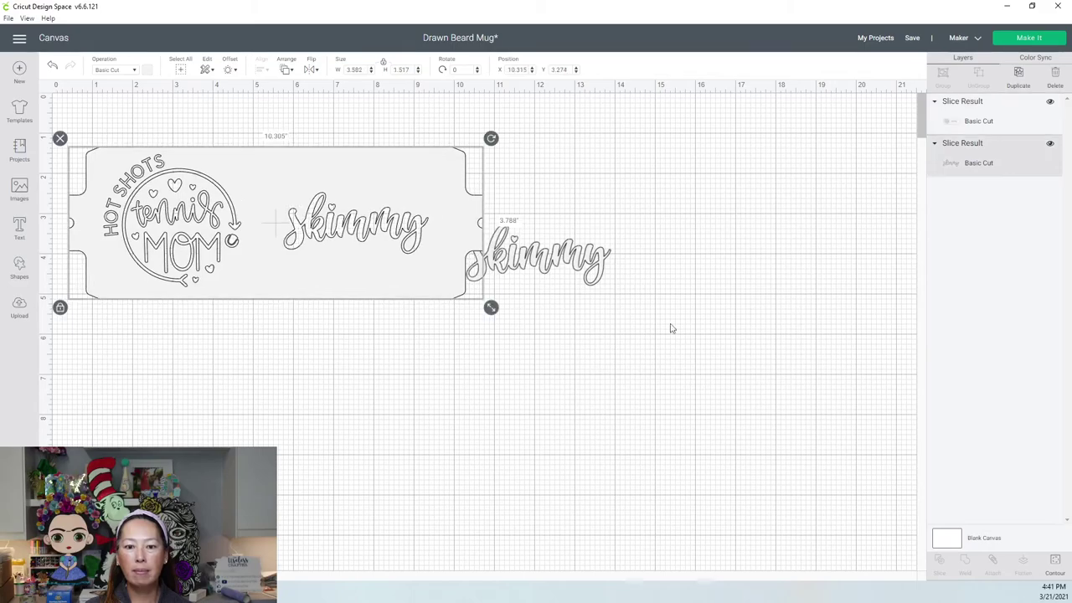
pyautogui.moveTo(540, 260); pyautogui.dragTo(657, 335)
pyautogui.press('Delete')
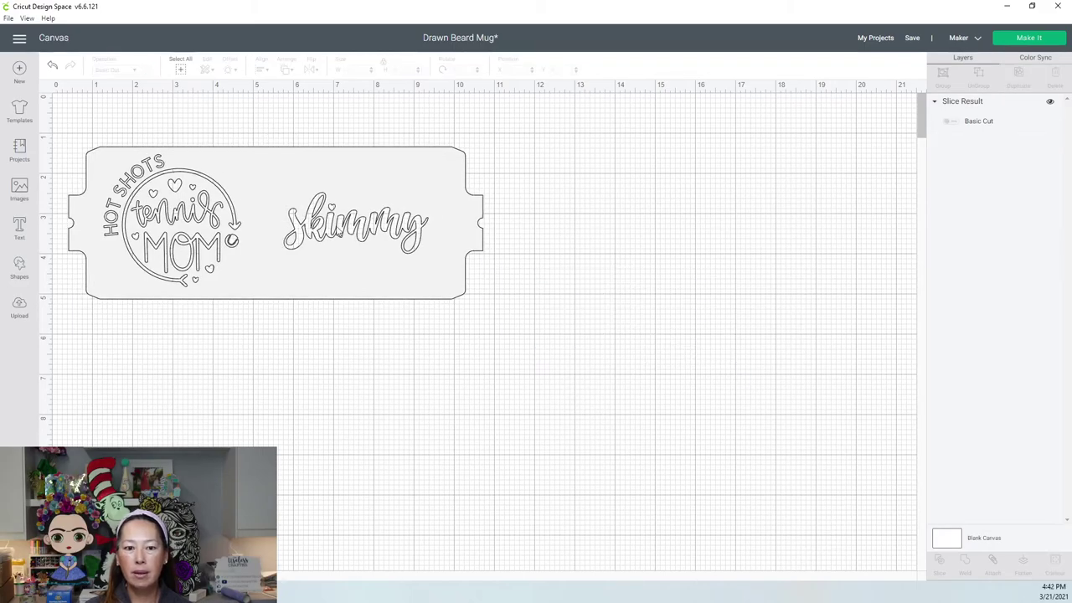
pyautogui.moveTo(340, 232); pyautogui.dragTo(579, 256)
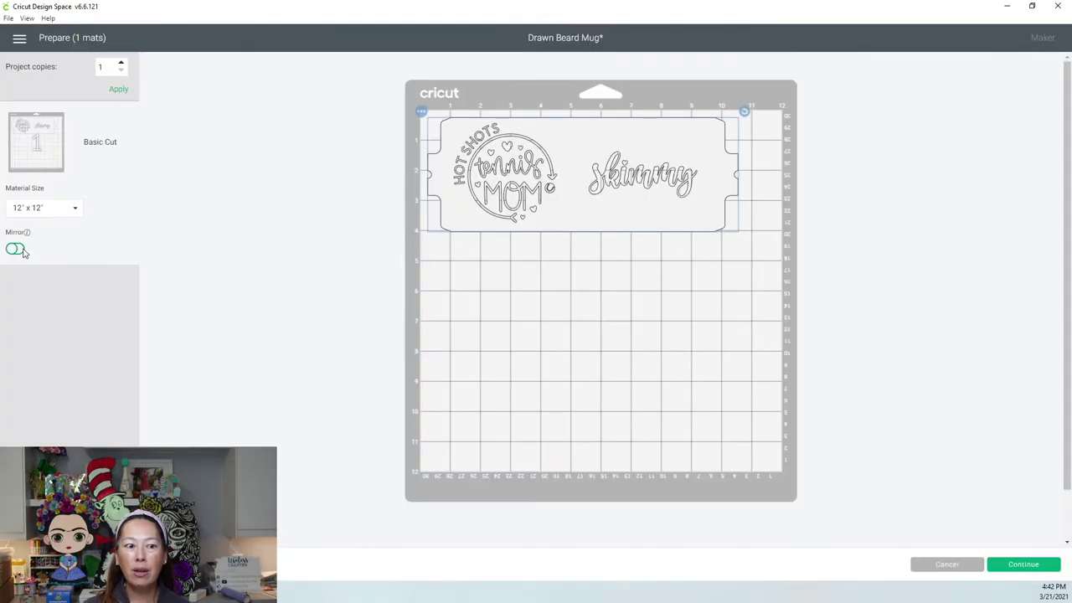
# Turn on Mirror for the Basic Cut mat in the Prepare screen.
pyautogui.click(22, 251)
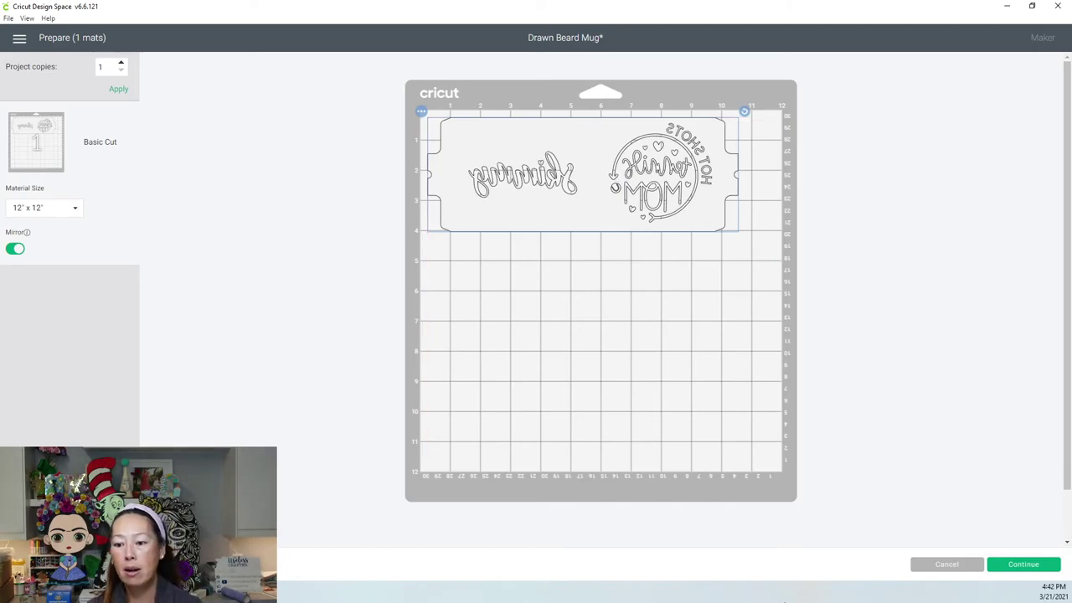
# Back on the canvas, search images for 'wave' and insert the wavy-edged rectangle image.
pyautogui.click(956, 567)
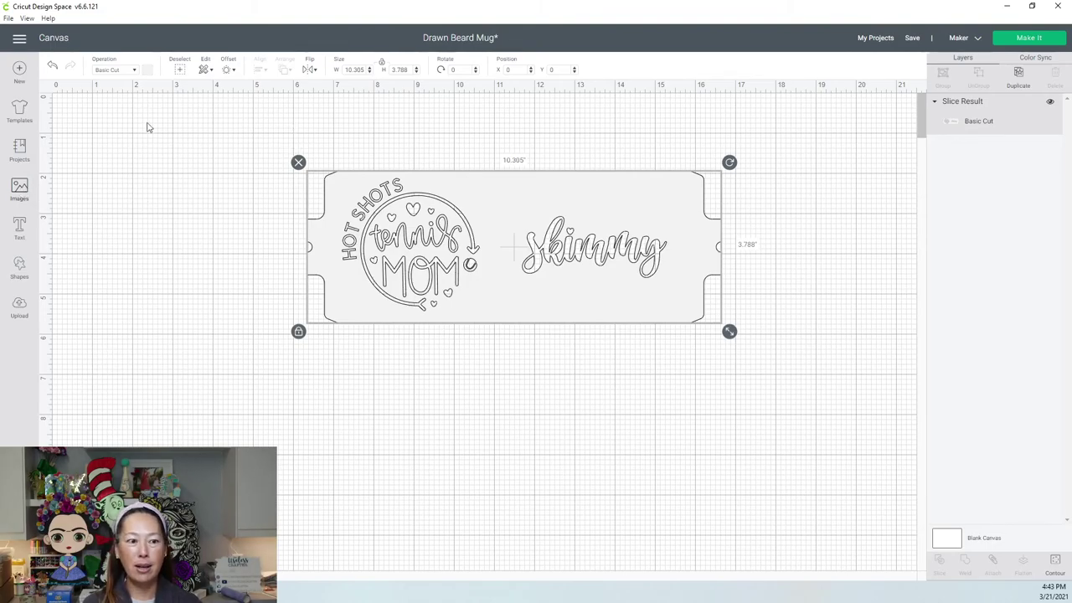
pyautogui.click(20, 188)
pyautogui.click(353, 106)
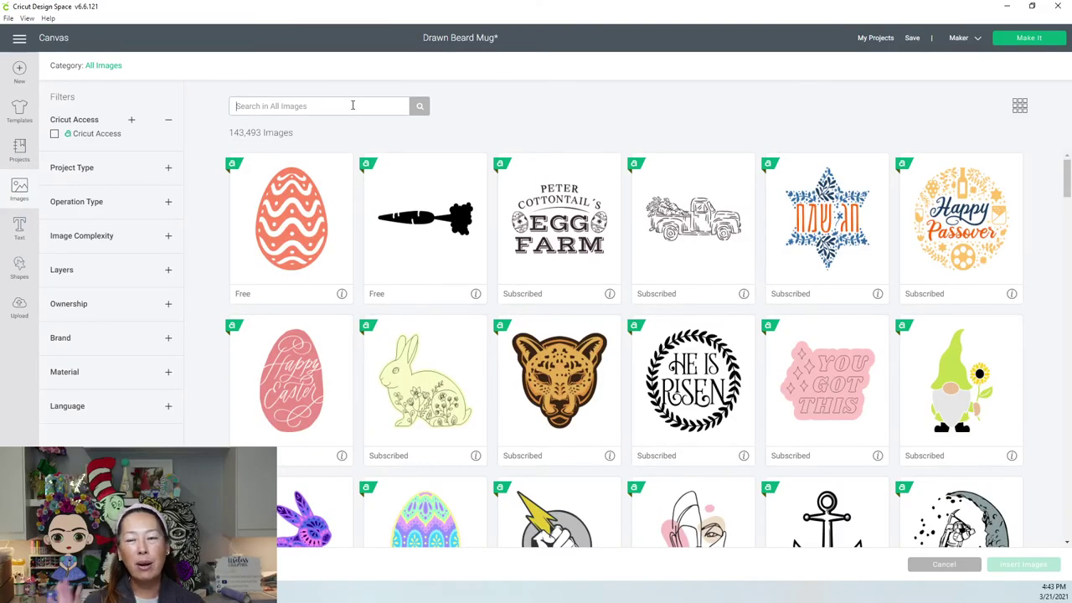
pyautogui.write('wave')
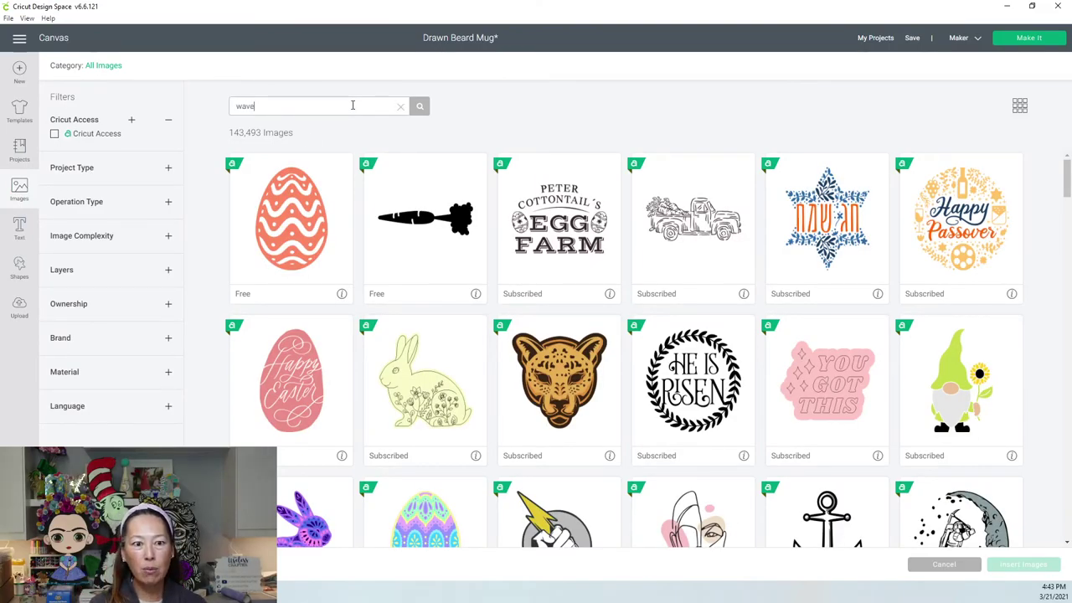
pyautogui.press('Return')
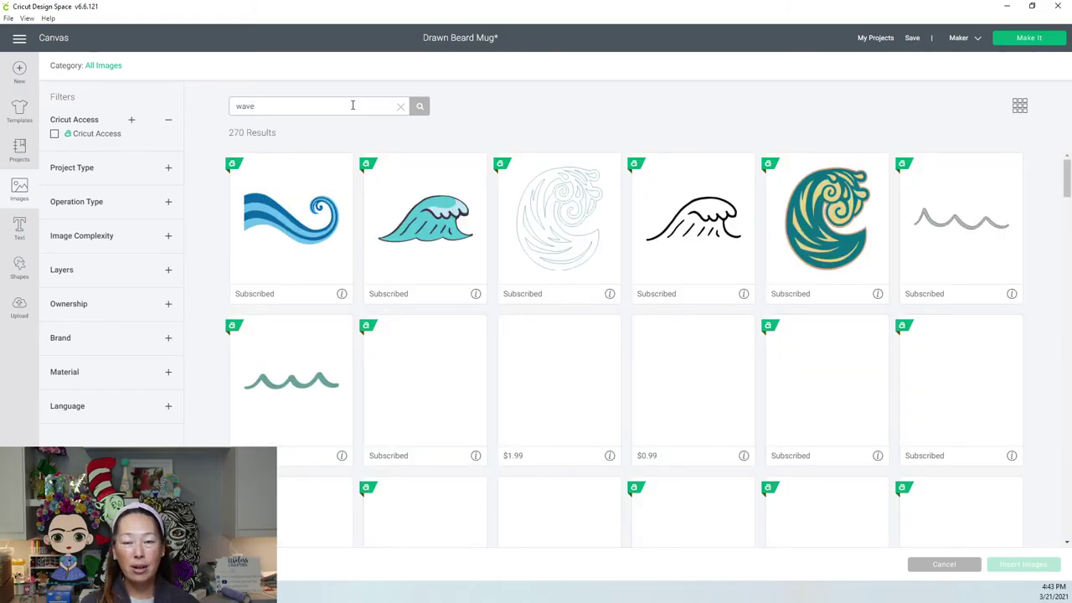
pyautogui.scroll(-5, 418, 237)
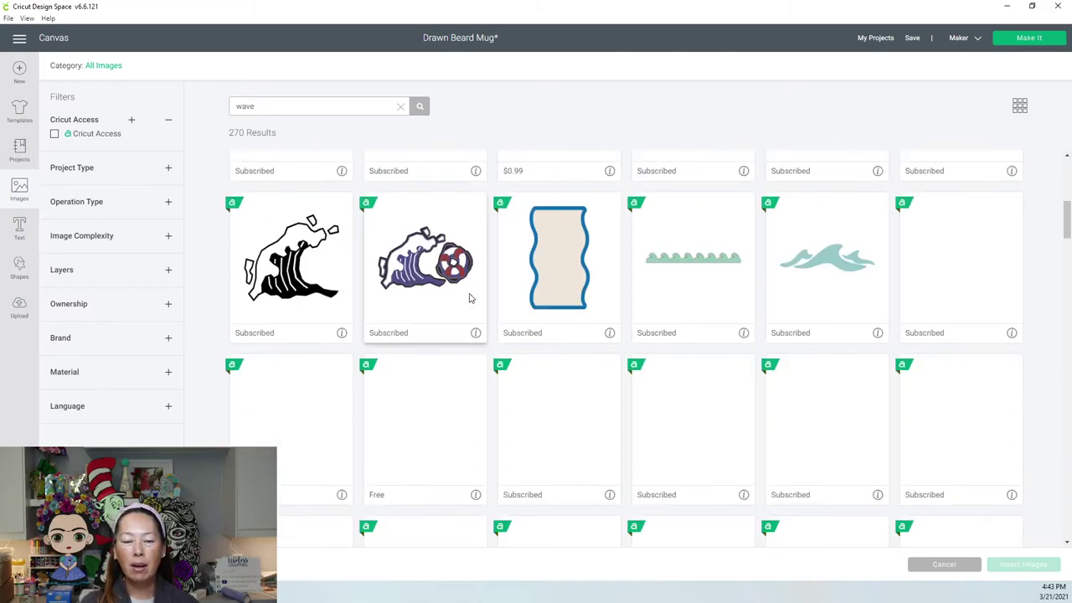
pyautogui.click(584, 268)
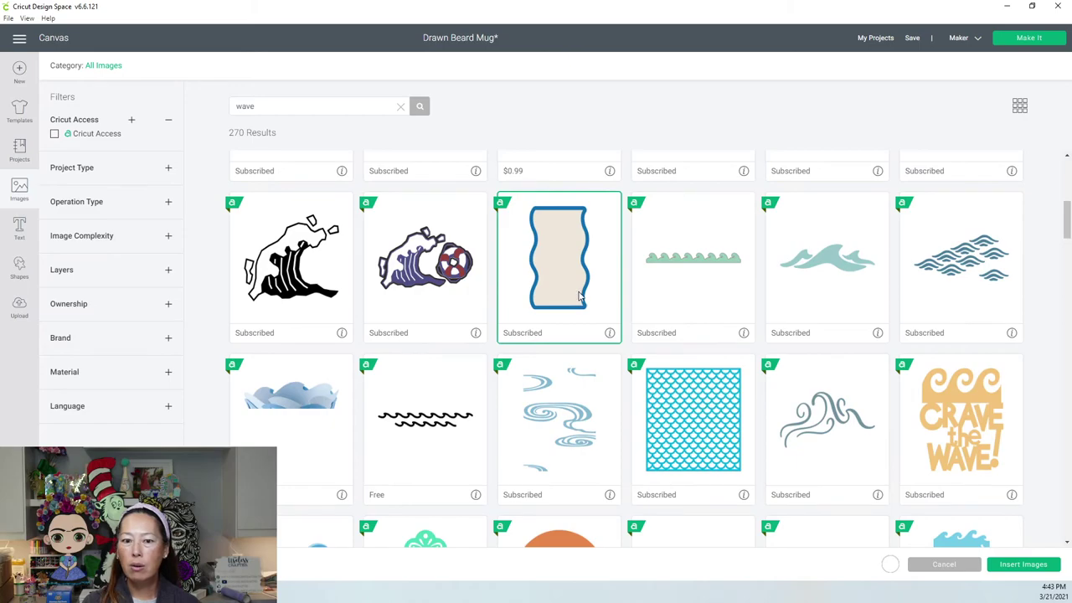
pyautogui.click(1023, 563)
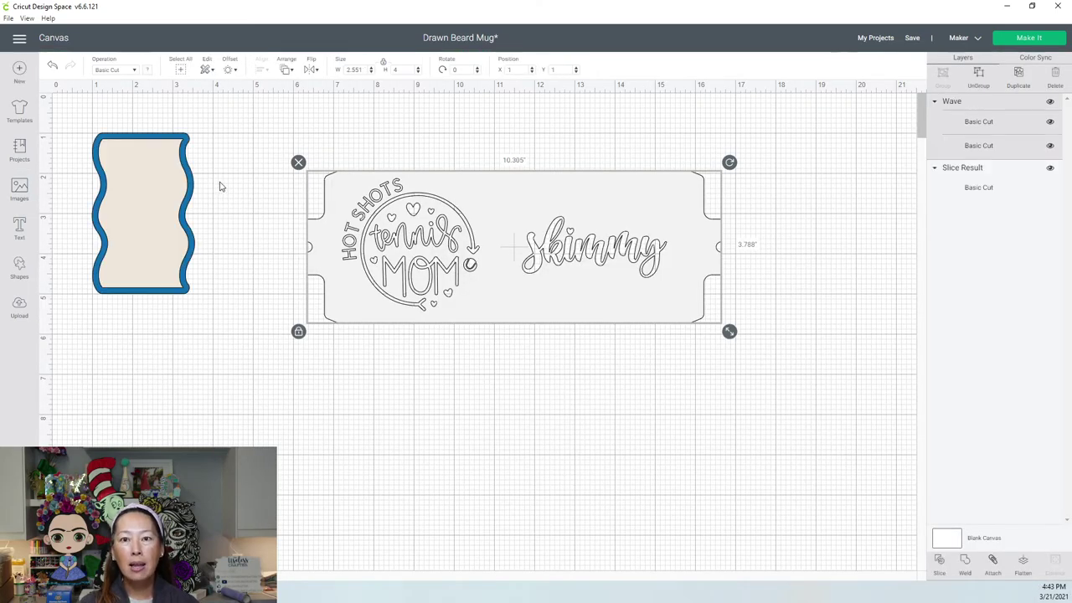
# Delete the wave's cream inner layer and place the blue wave over the panel's left end.
pyautogui.click(138, 184)
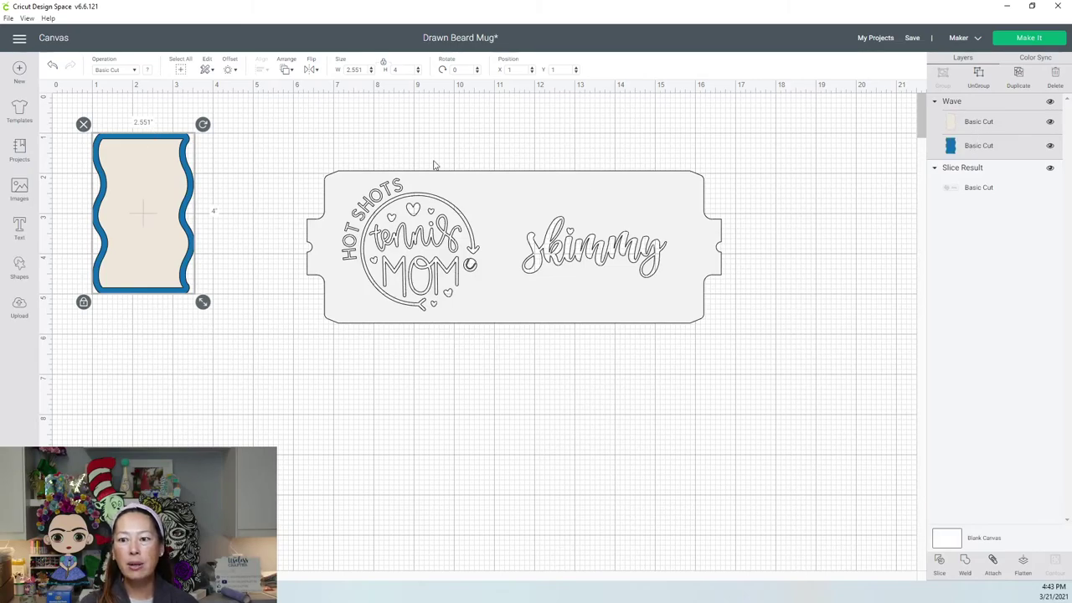
pyautogui.moveTo(160, 237); pyautogui.dragTo(200, 366)
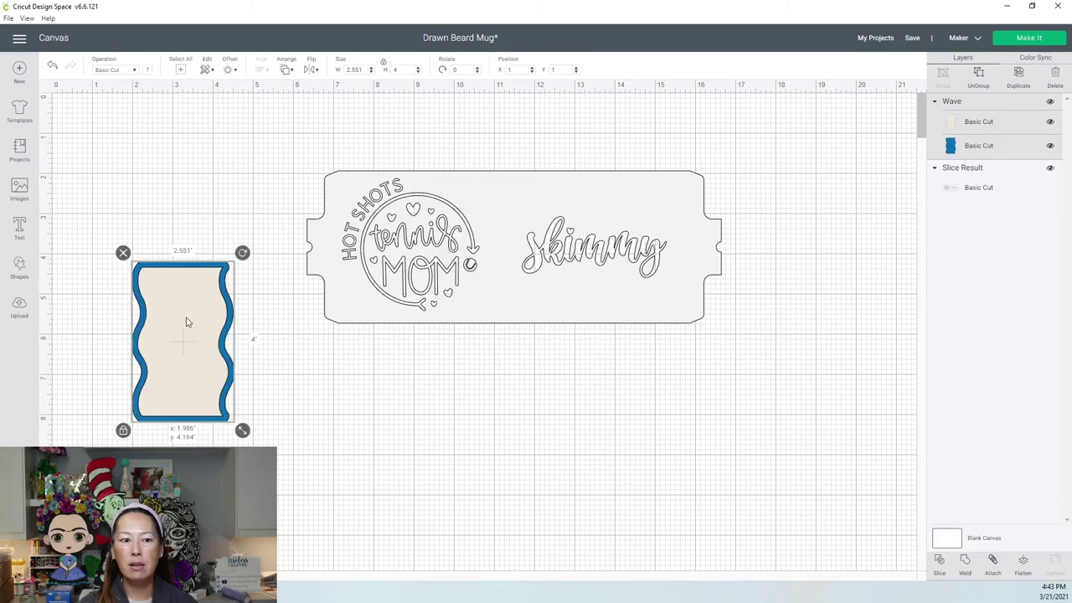
pyautogui.click(977, 126)
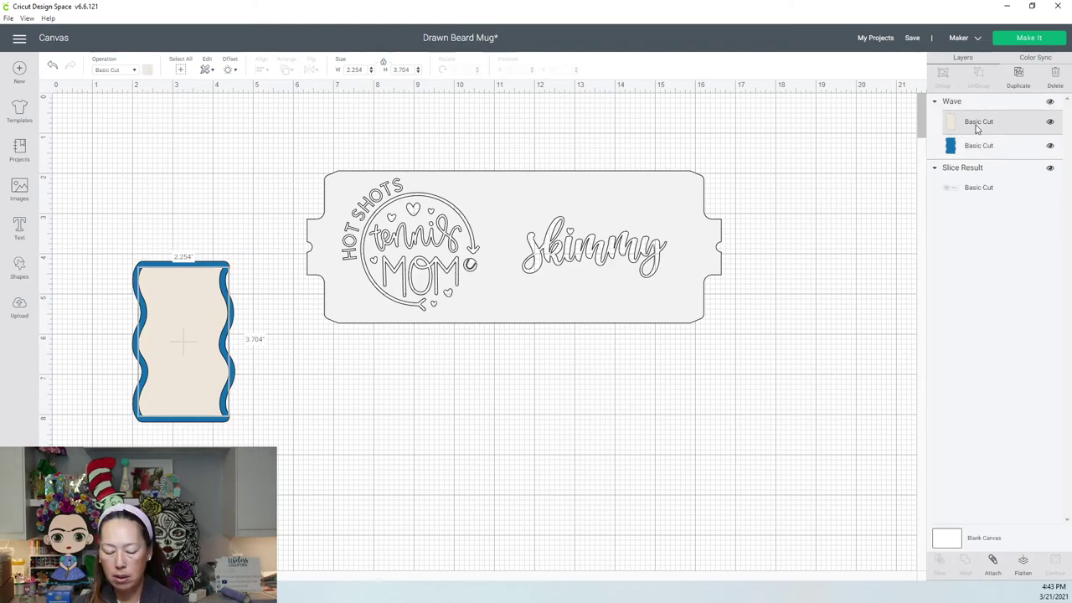
pyautogui.press('Delete')
pyautogui.moveTo(186, 362); pyautogui.dragTo(287, 272)
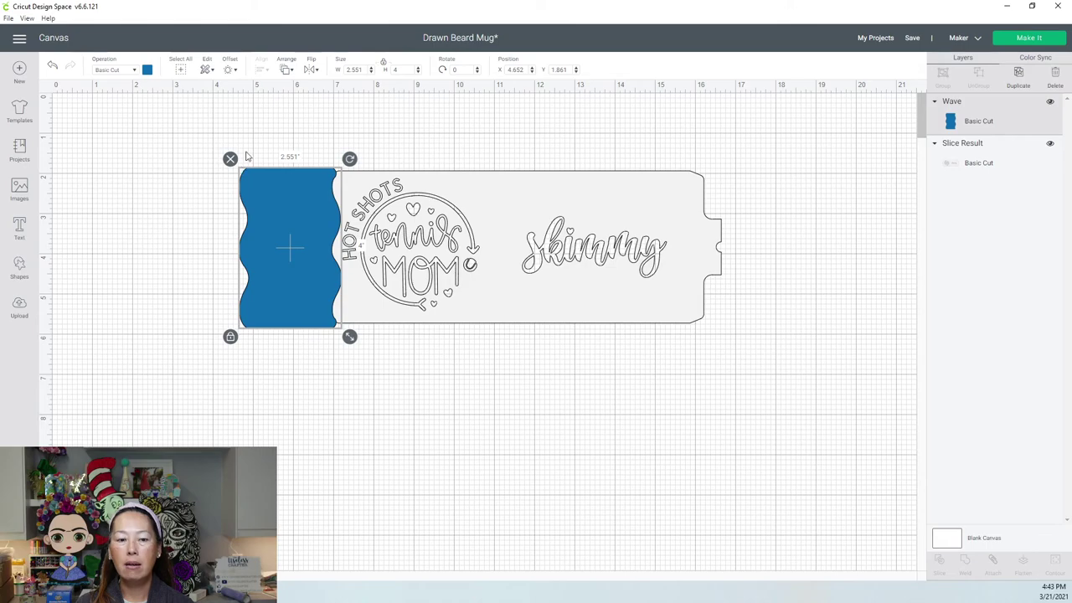
# Duplicate the blue wave and position the copy over the panel's right end.
pyautogui.click(264, 131)
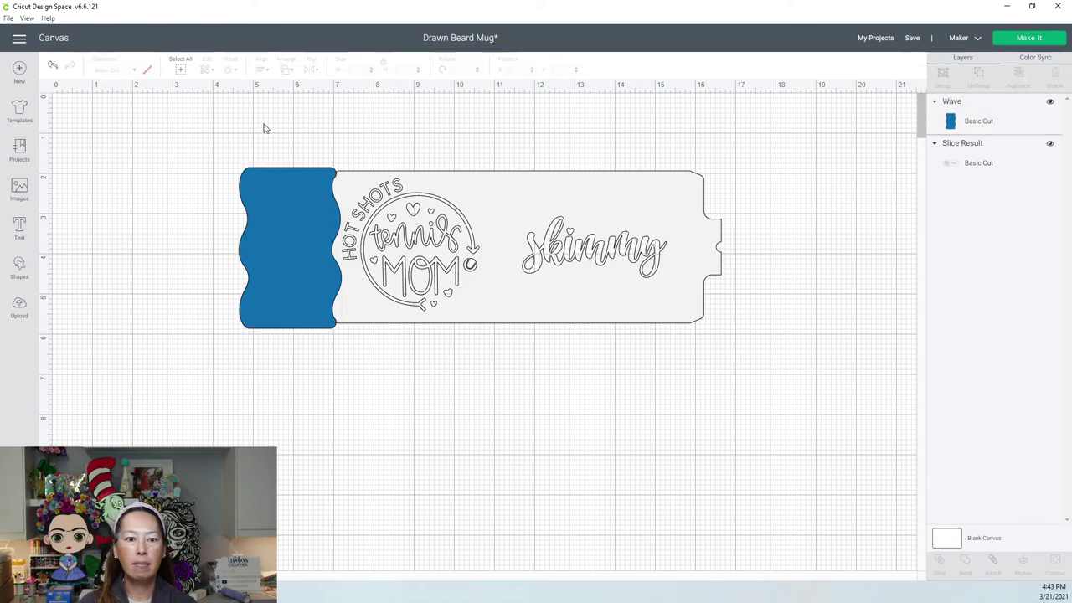
pyautogui.click(280, 233)
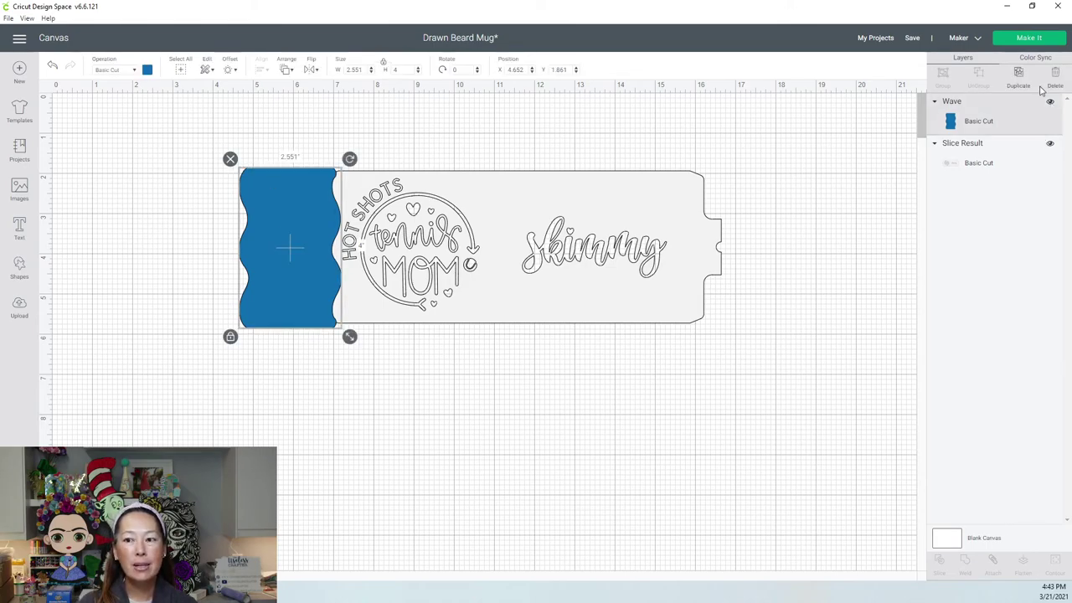
pyautogui.hotkey('ctrl', 'd')
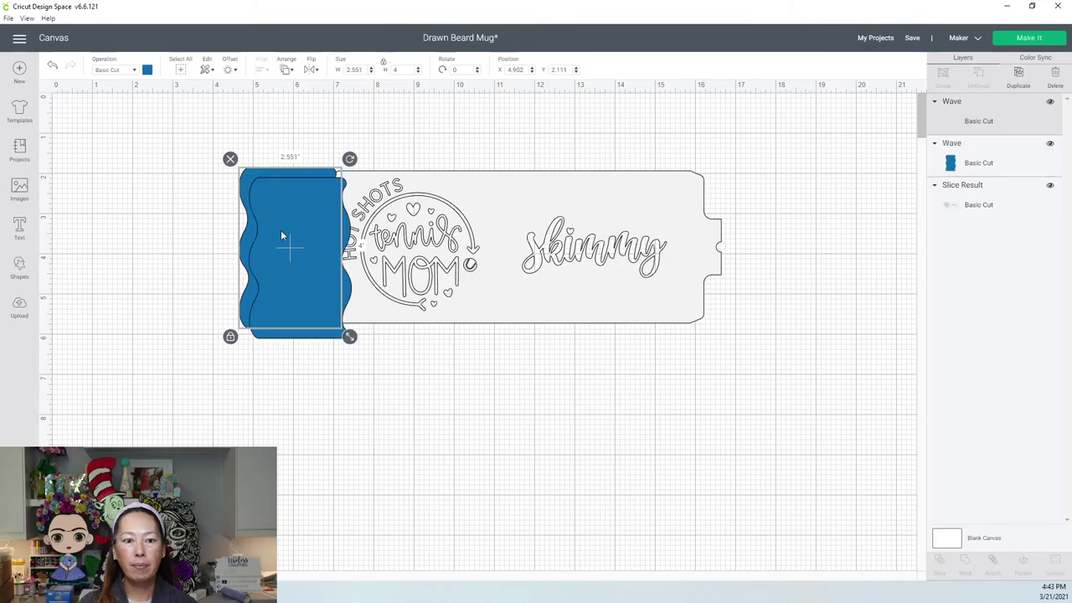
pyautogui.moveTo(281, 230); pyautogui.dragTo(711, 226)
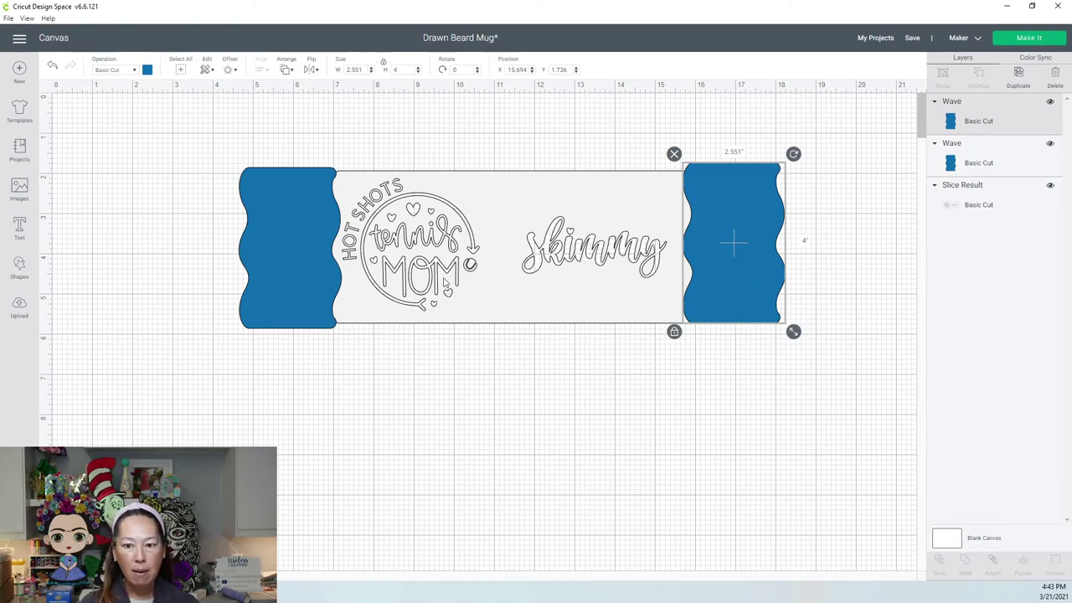
# Select both blue waves and centre them vertically with Align > Center Vertically.
pyautogui.keyDown('shift'); pyautogui.click(291, 259); pyautogui.keyUp('shift')
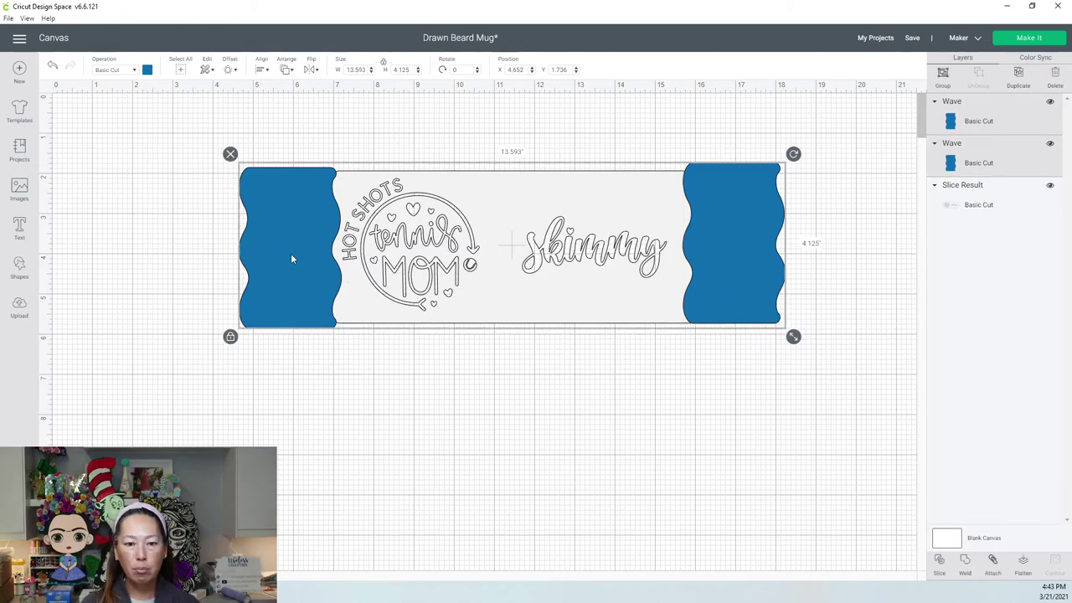
pyautogui.click(261, 72)
pyautogui.click(304, 161)
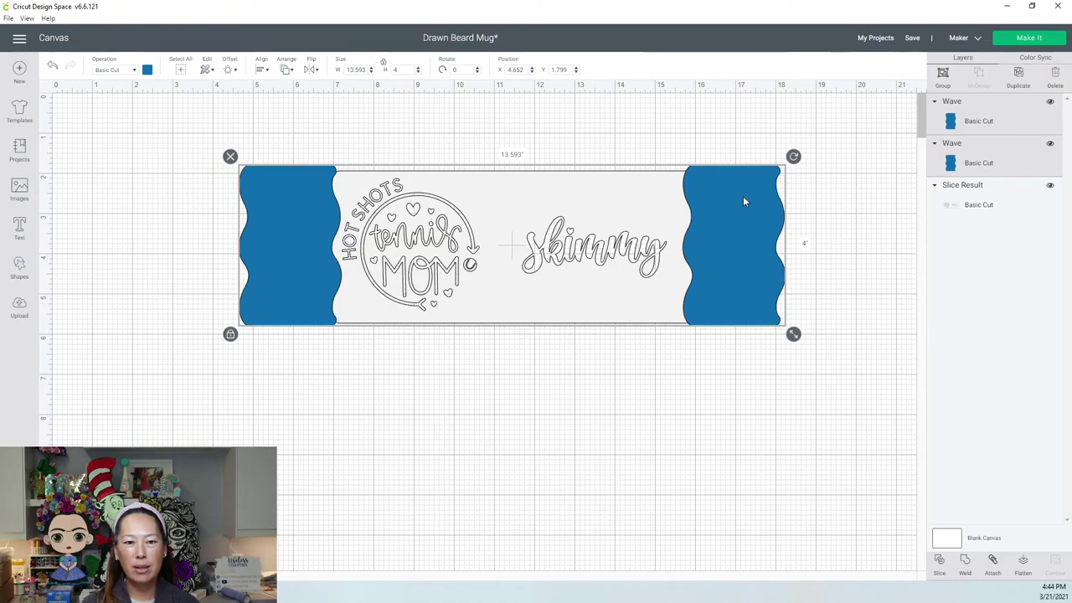
pyautogui.click(746, 388)
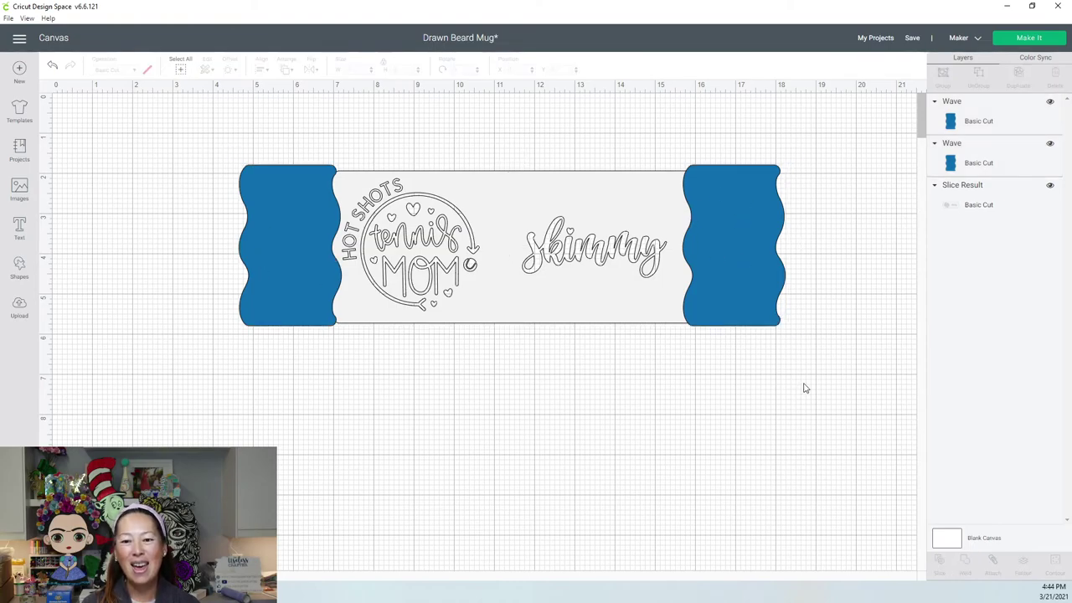
# Slice the right wave, then the left wave, out of the tennis panel's ends.
pyautogui.moveTo(806, 384); pyautogui.dragTo(701, 249)
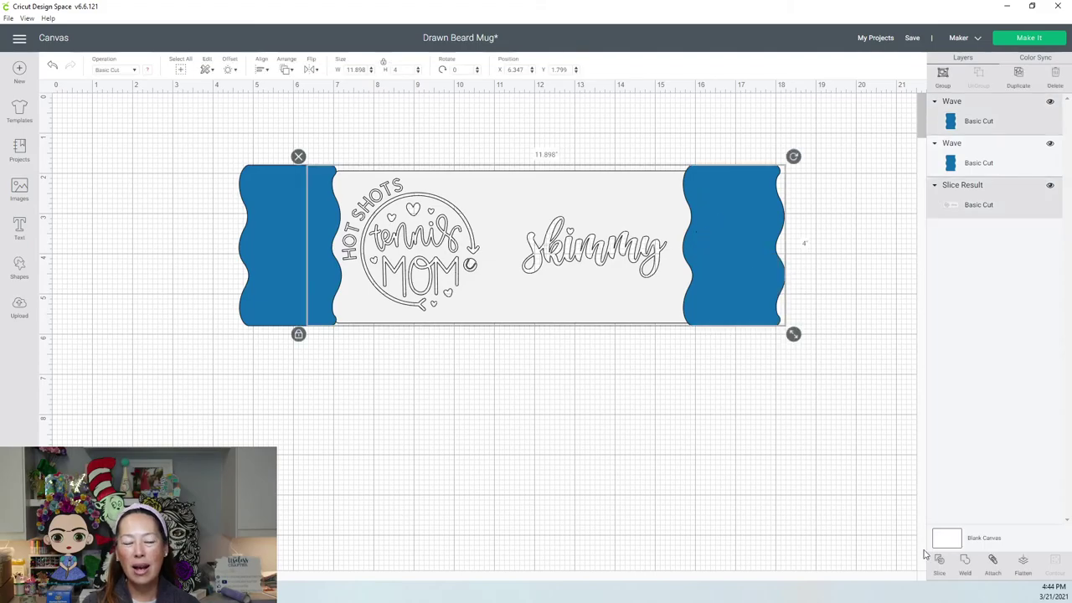
pyautogui.click(421, 450)
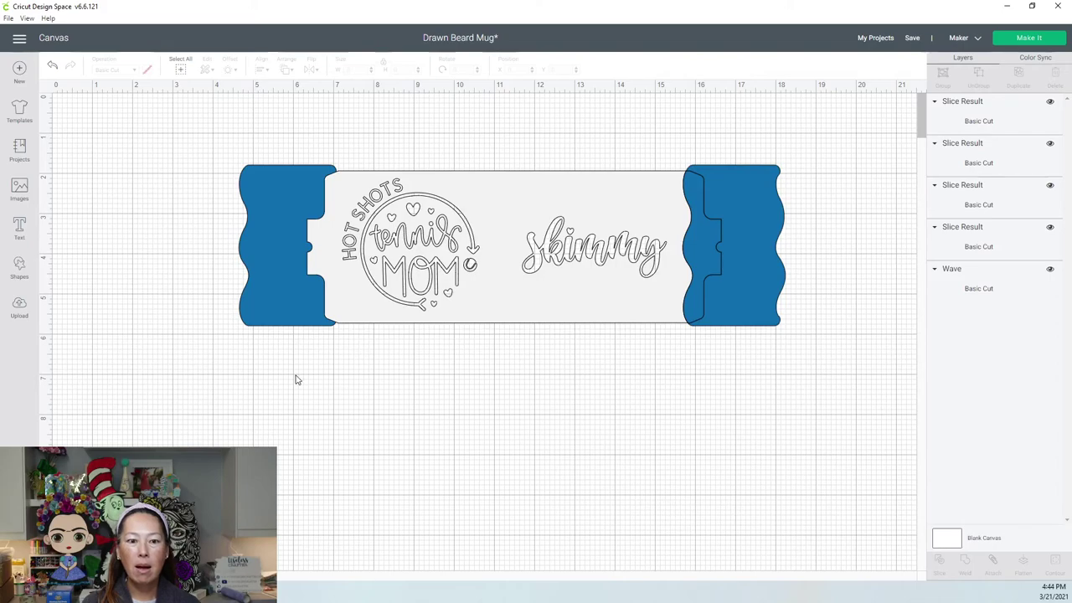
pyautogui.moveTo(294, 377); pyautogui.dragTo(323, 171)
pyautogui.click(550, 346)
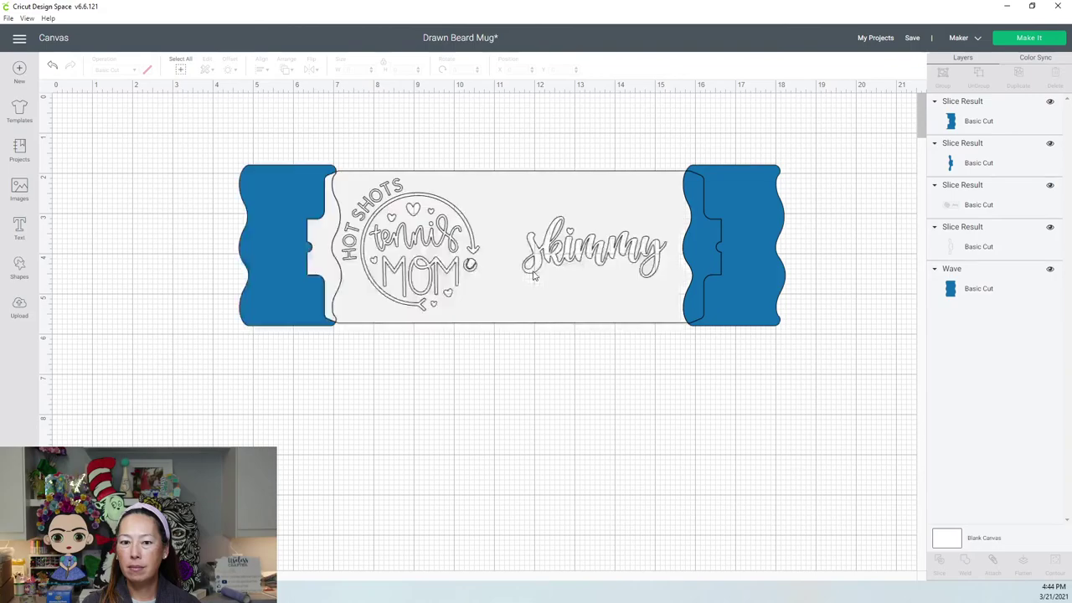
# Delete the blue leftover slice pieces, keeping the trimmed panel at the top.
pyautogui.moveTo(531, 310); pyautogui.dragTo(544, 476)
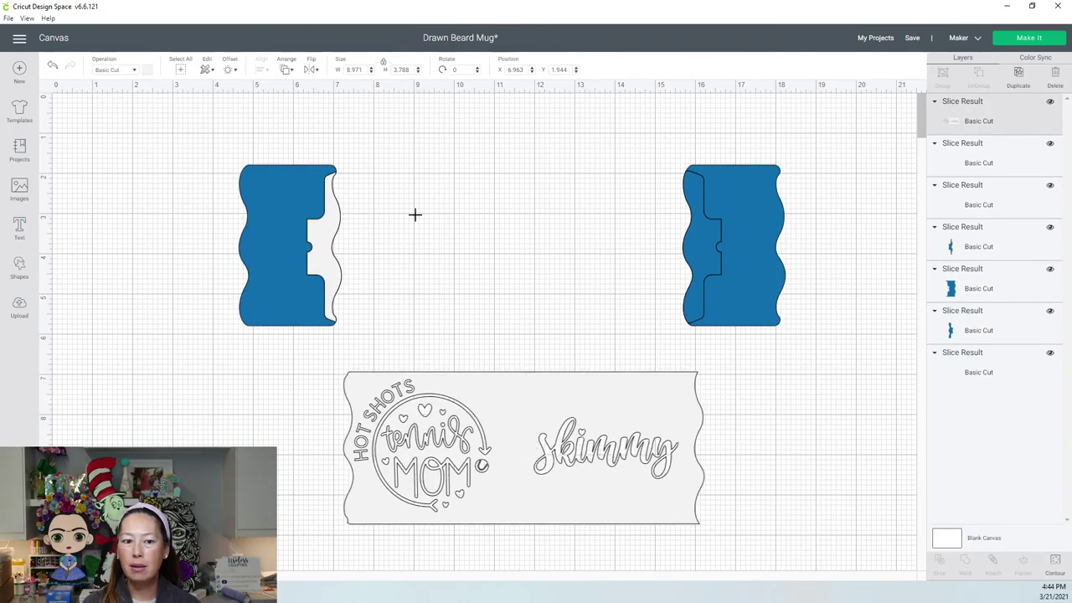
pyautogui.moveTo(178, 160); pyautogui.dragTo(777, 240)
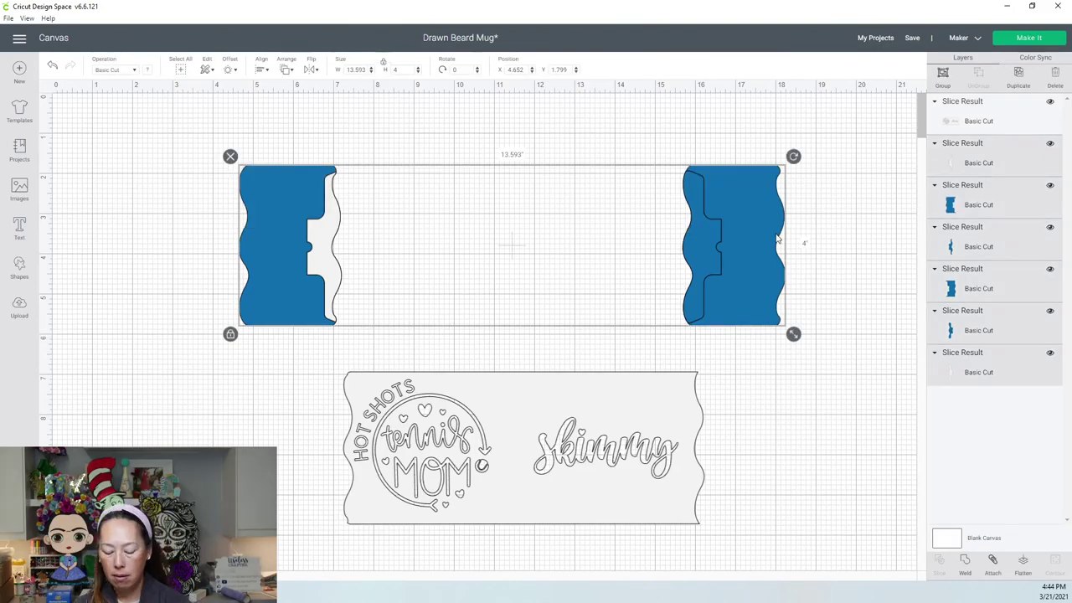
pyautogui.press('Delete')
pyautogui.moveTo(603, 432); pyautogui.dragTo(554, 235)
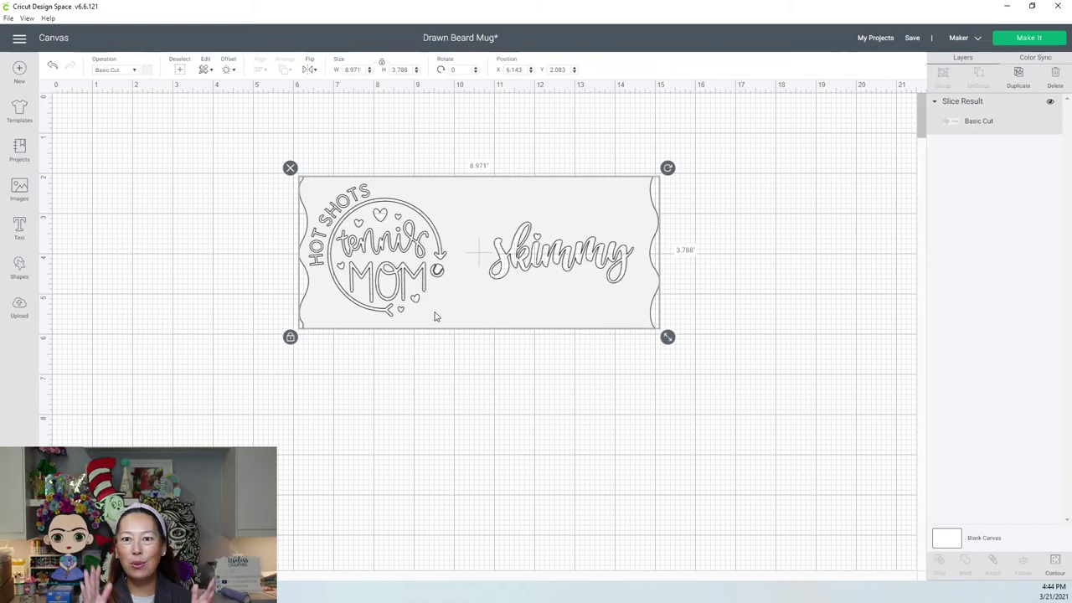